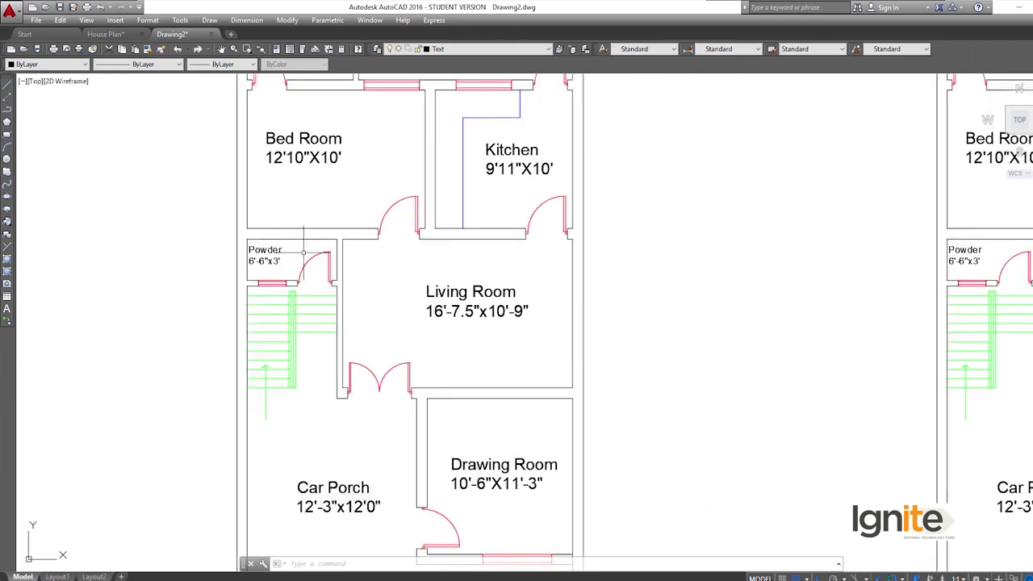
# Pan the floor plan slightly to the right.
pyautogui.moveTo(293, 184); pyautogui.dragTo(353, 192, button='middle')
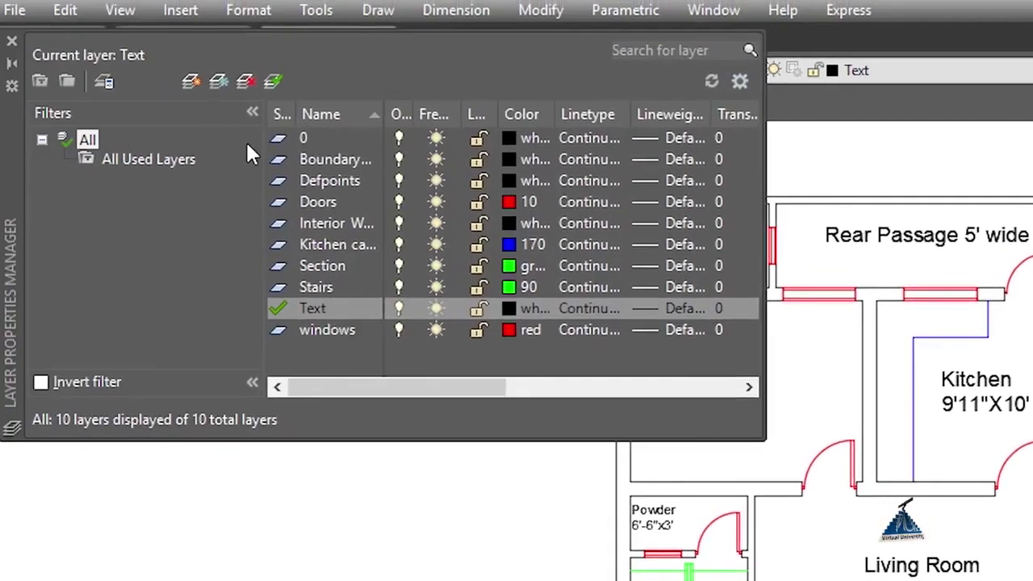
# Create a new Dimensions layer, make it current, and zoom back to the Car Porch.
pyautogui.click(191, 82)
pyautogui.write('Dimensions')
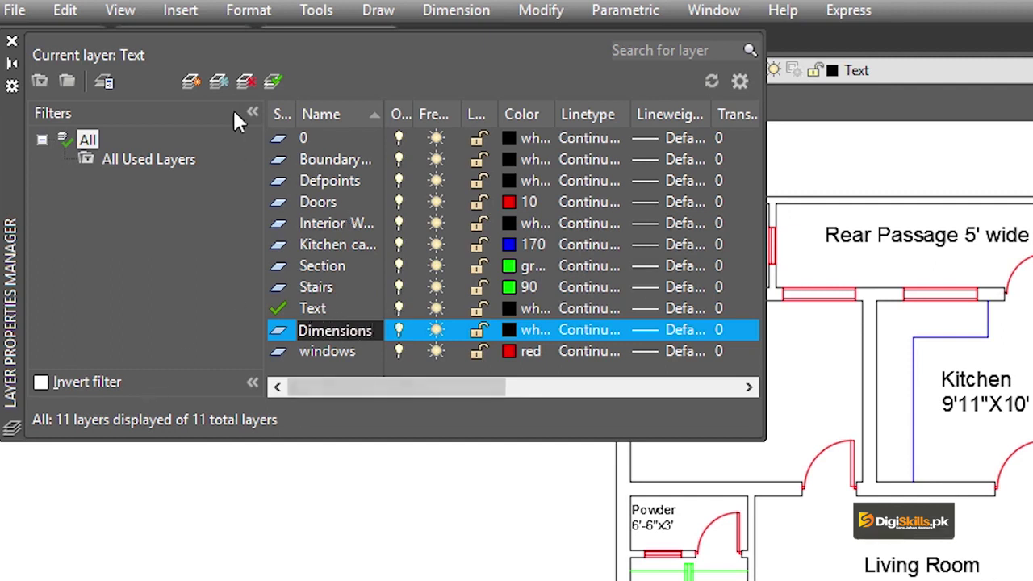
pyautogui.click(273, 84)
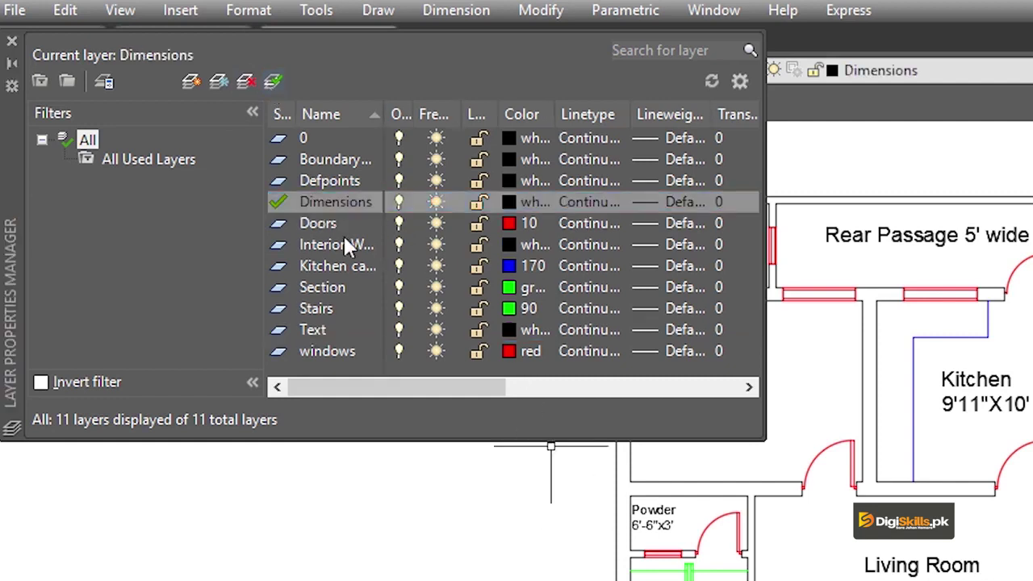
pyautogui.click(12, 42)
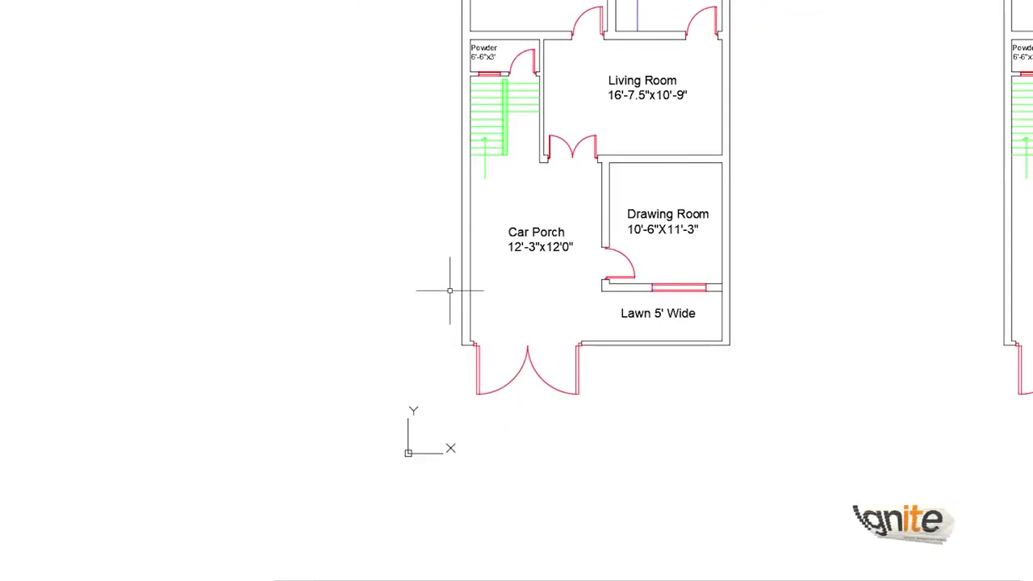
pyautogui.scroll(2, 471, 345)
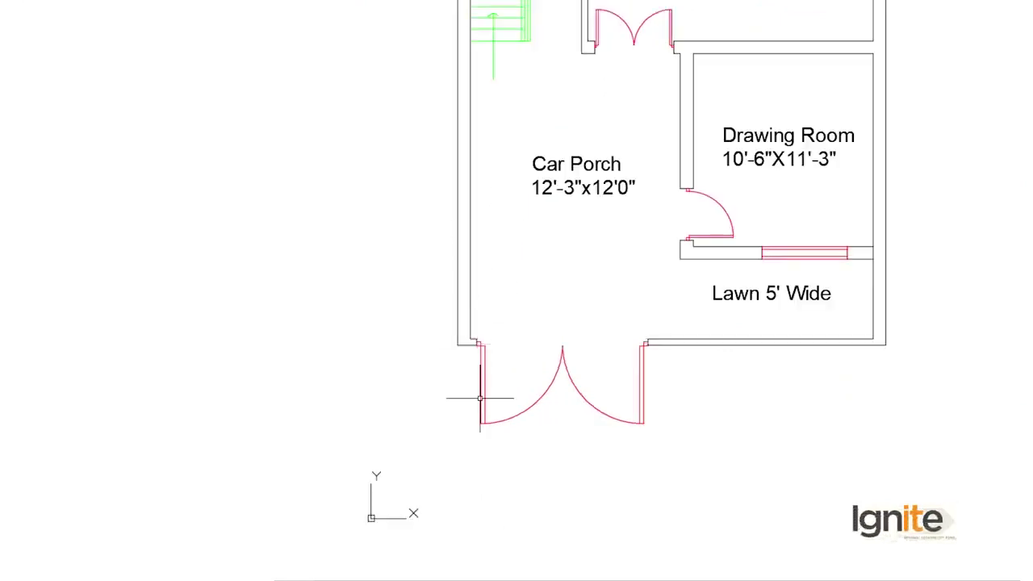
pyautogui.scroll(4, 464, 322)
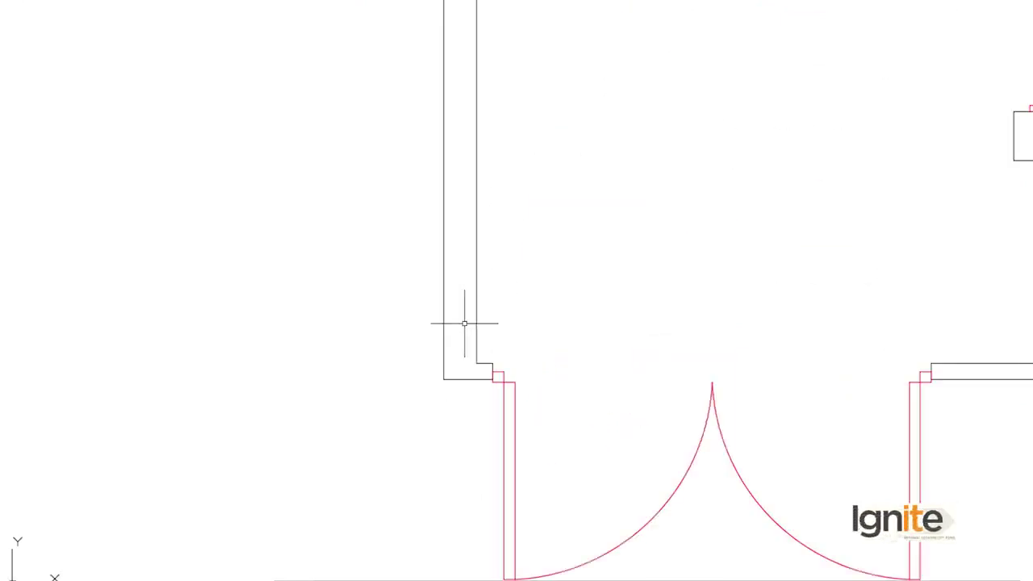
pyautogui.moveTo(494, 373)
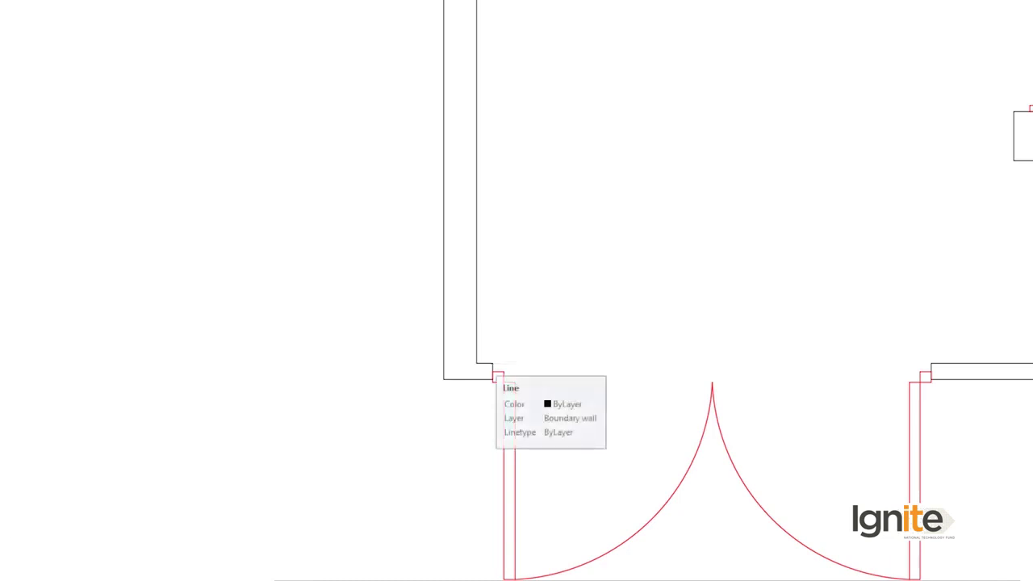
pyautogui.scroll(-4, 492, 371)
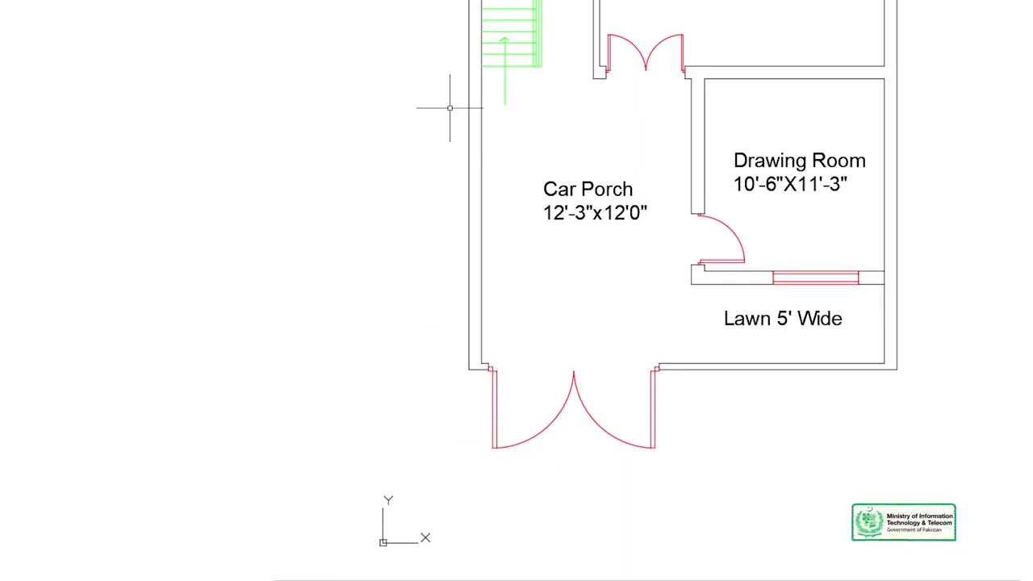
pyautogui.scroll(3, 448, 371)
pyautogui.write('D')
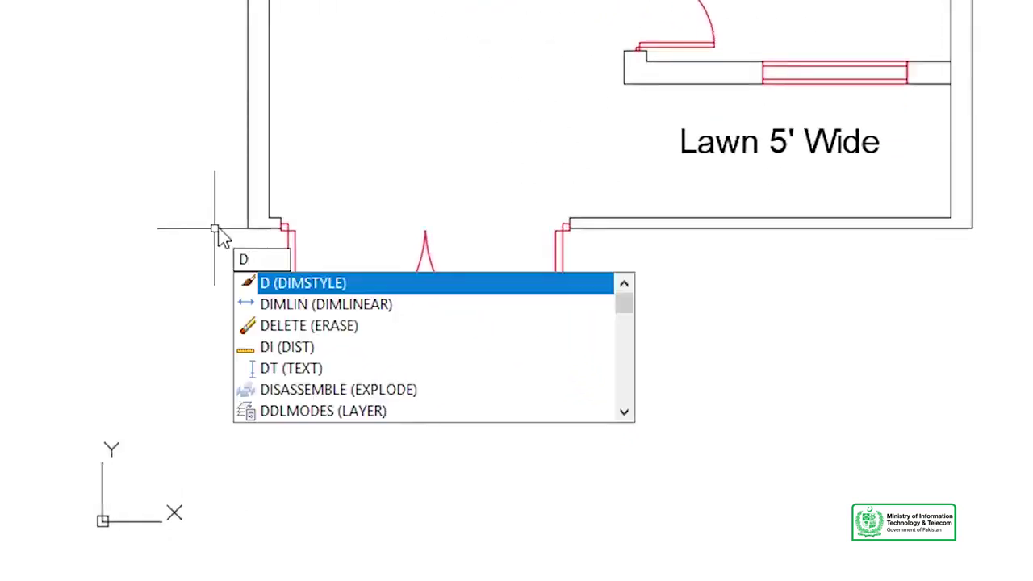
pyautogui.press('Return')
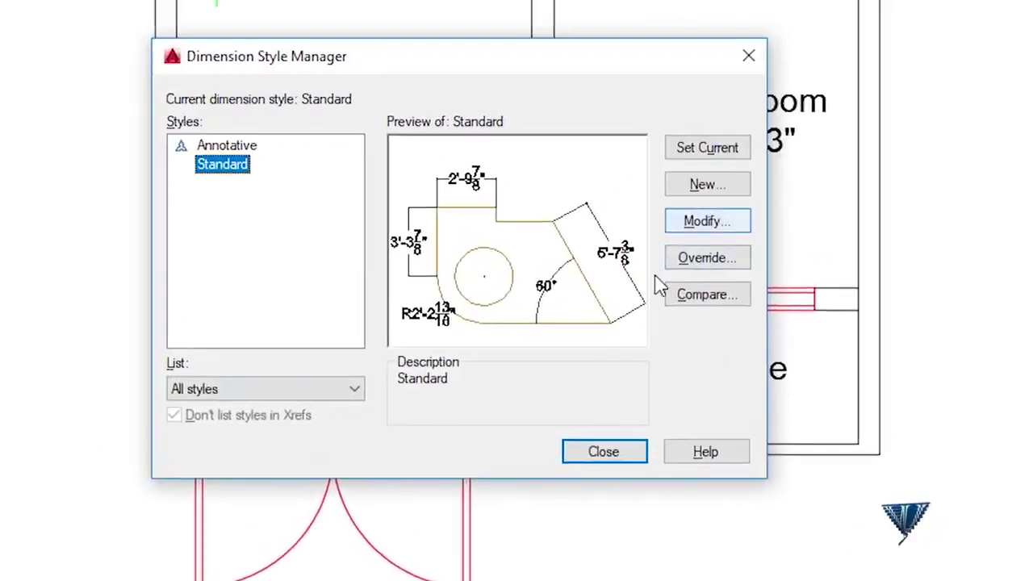
pyautogui.click(715, 224)
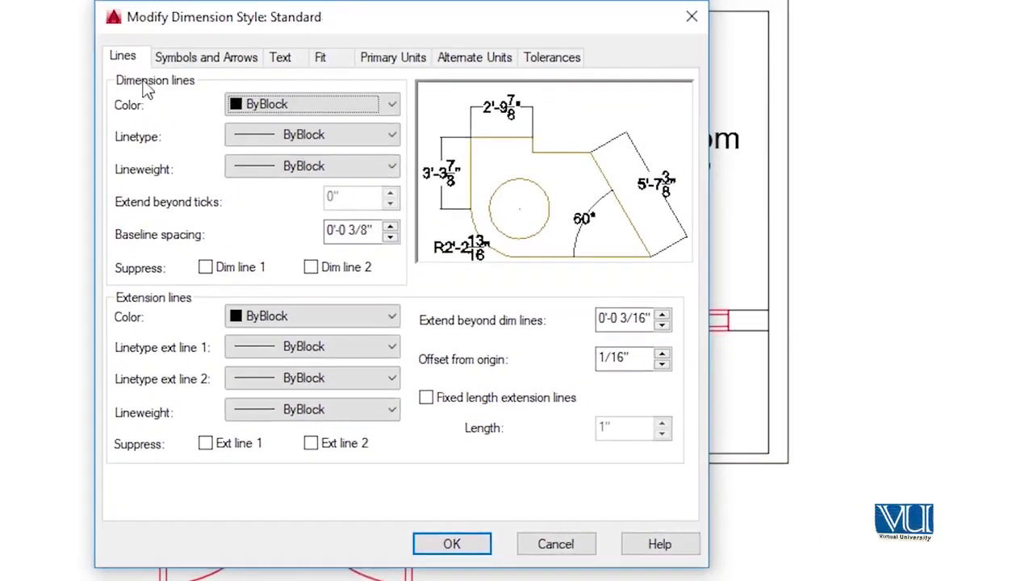
pyautogui.click(279, 68)
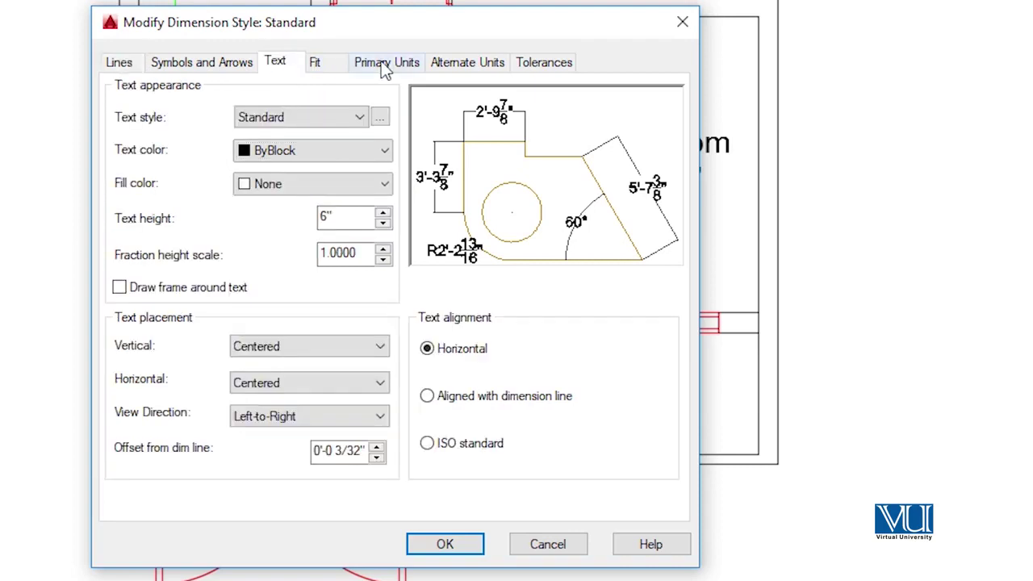
pyautogui.click(382, 67)
pyautogui.click(125, 64)
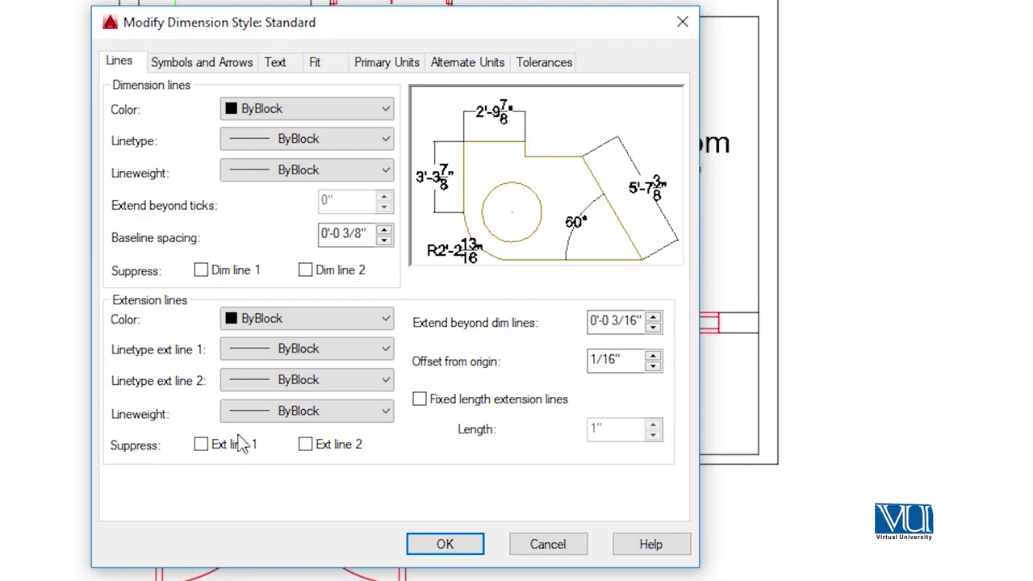
pyautogui.click(682, 22)
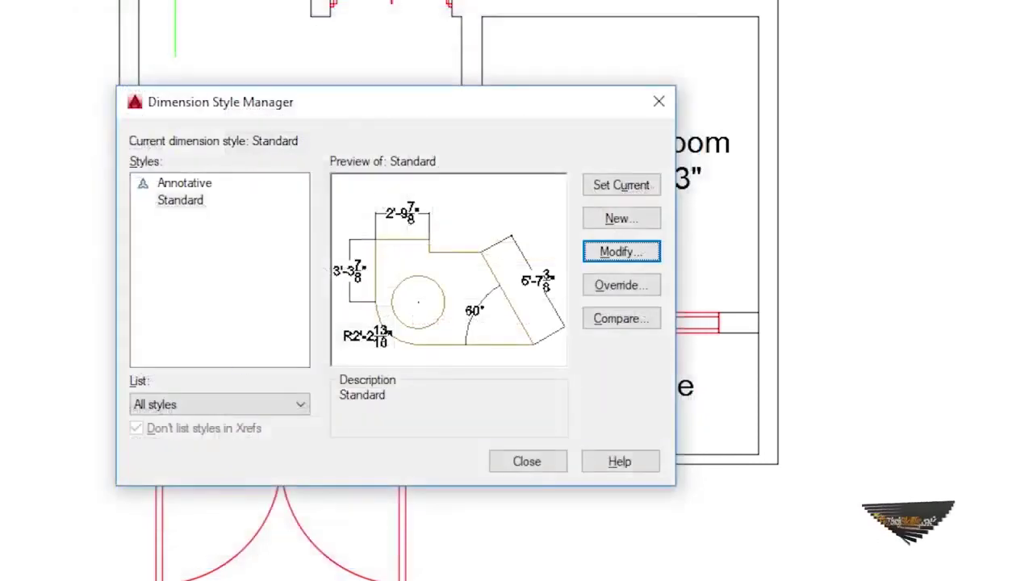
pyautogui.click(659, 101)
# Place a trial 4 1/2" linear dimension (DLI) on the porch wall corner, left of the wall.
pyautogui.write('dli')
pyautogui.press('Return')
pyautogui.scroll(4, 113, 468)
pyautogui.click(125, 488)
pyautogui.click(176, 462)
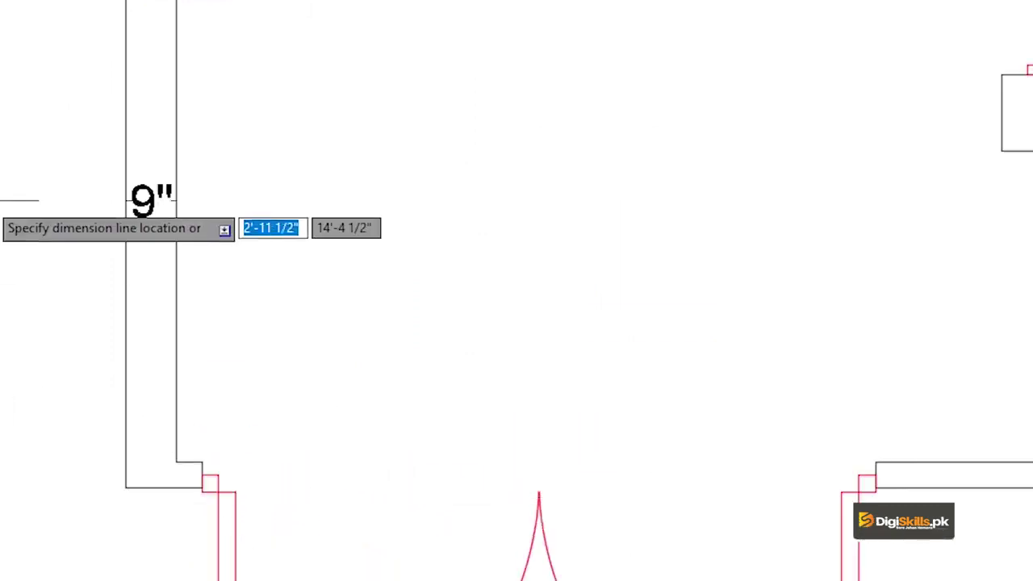
pyautogui.moveTo(259, 484); pyautogui.dragTo(524, 210, button='middle')
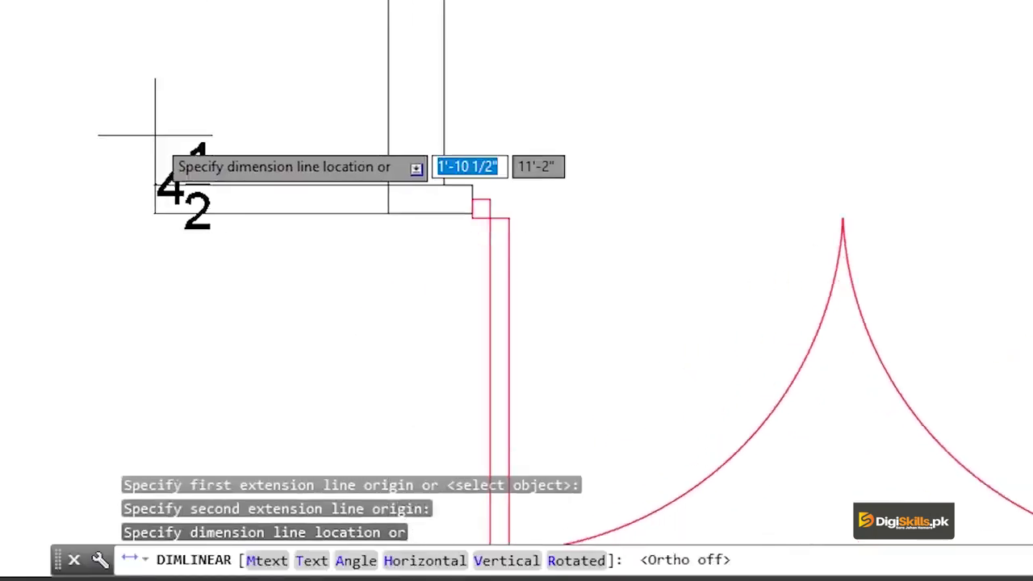
pyautogui.click(63, 129)
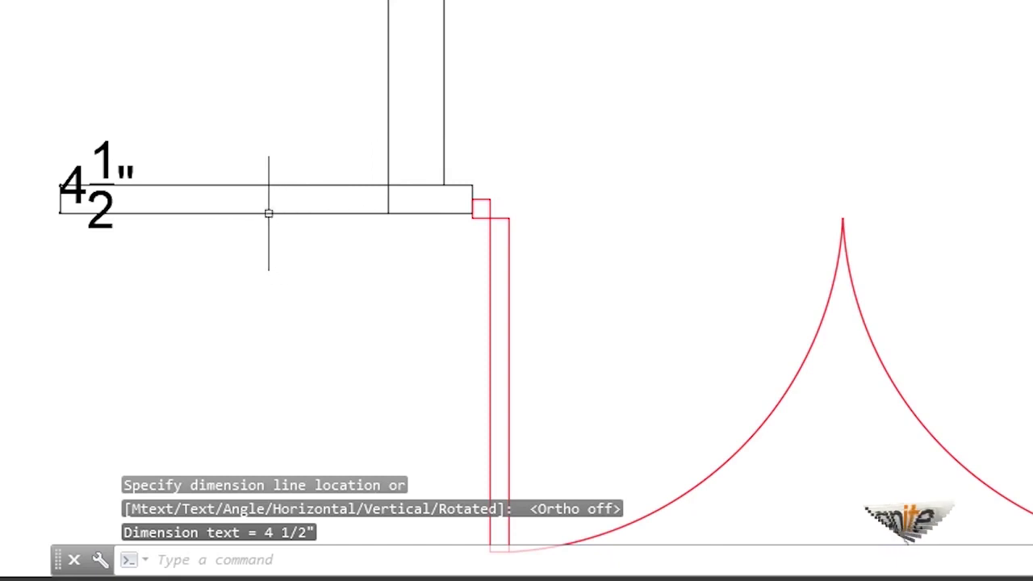
# Erase the trial 4 1/2" wall dimension.
pyautogui.click(157, 101)
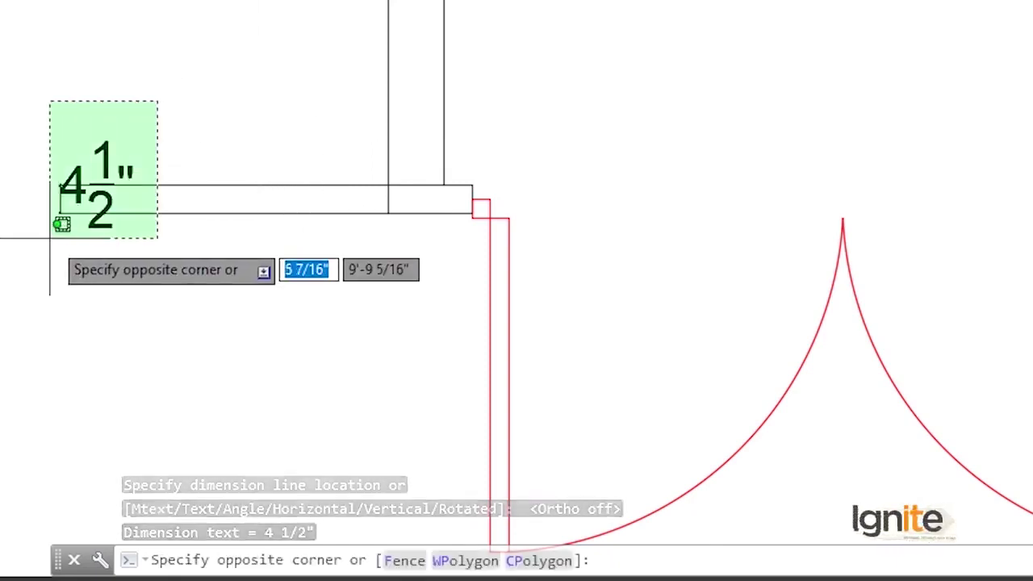
pyautogui.click(50, 238)
pyautogui.press('Delete')
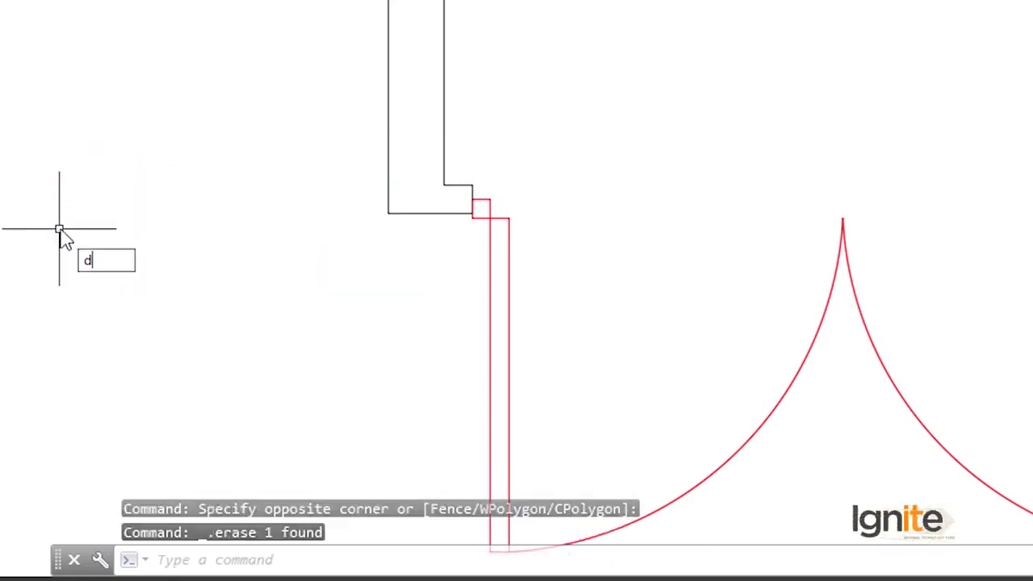
pyautogui.press('Return')
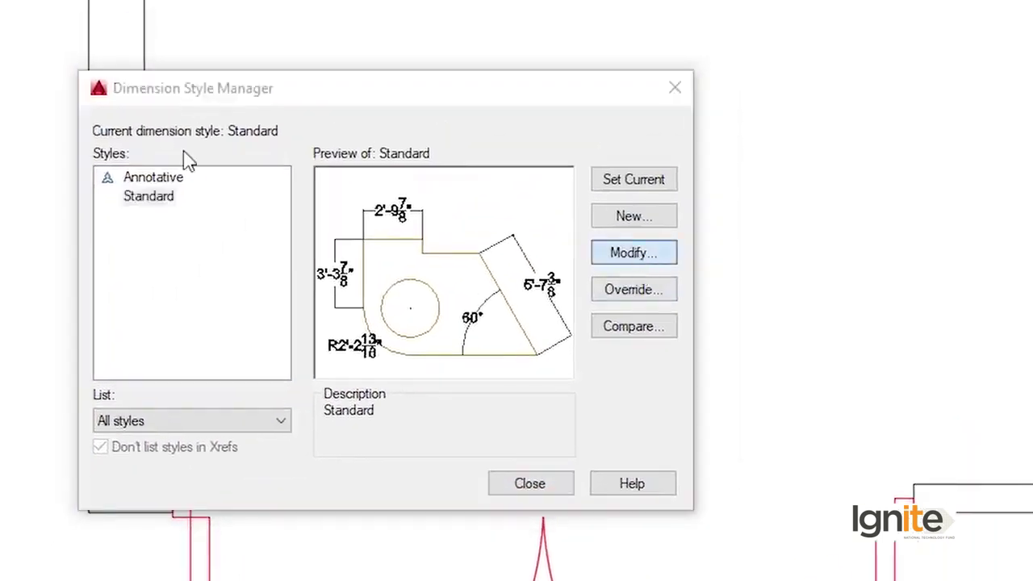
# Give the Standard dimension style suppressed extension lines and 13/16" arrows, and make it current.
pyautogui.press('Return')
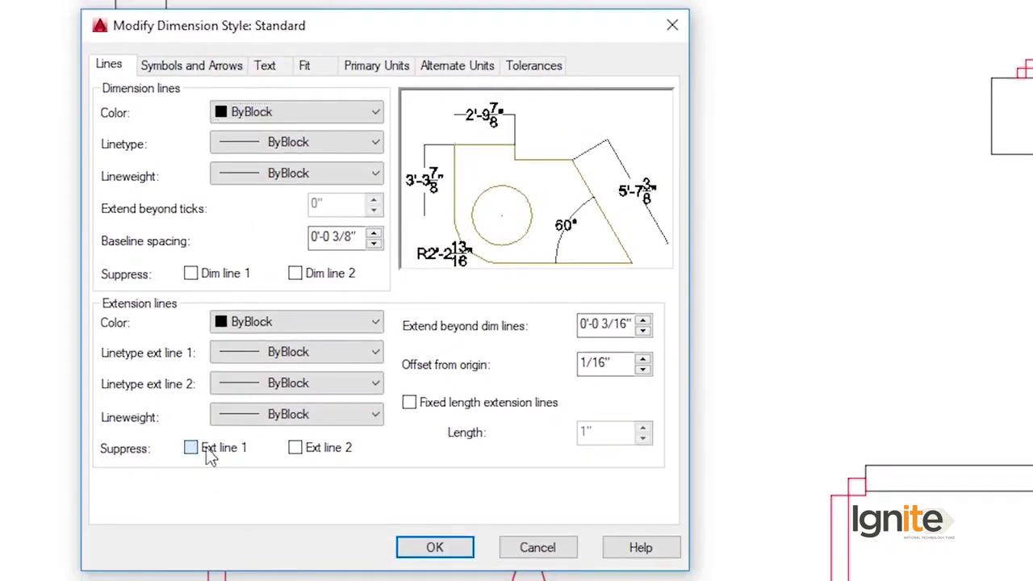
pyautogui.click(318, 454)
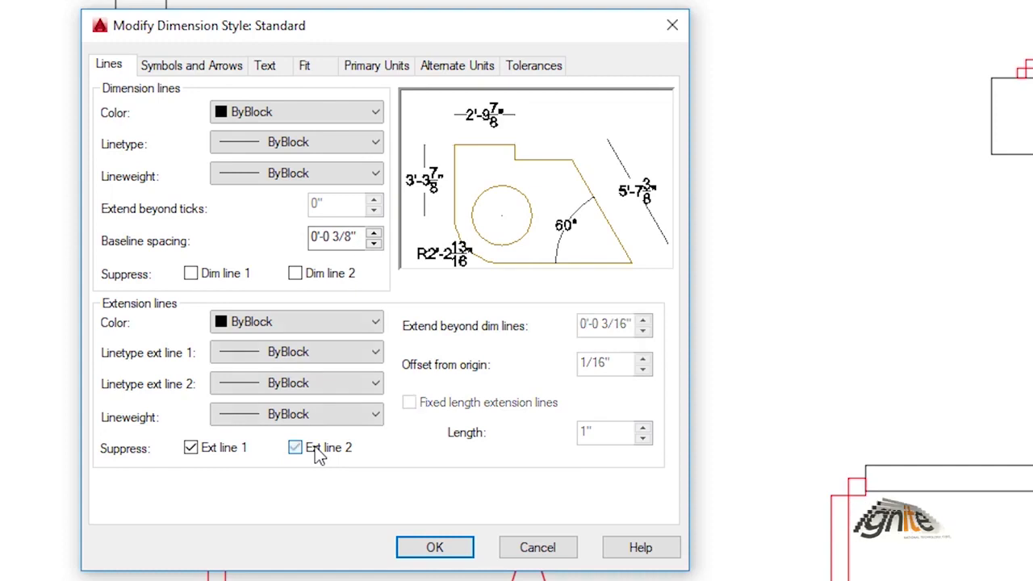
pyautogui.click(192, 64)
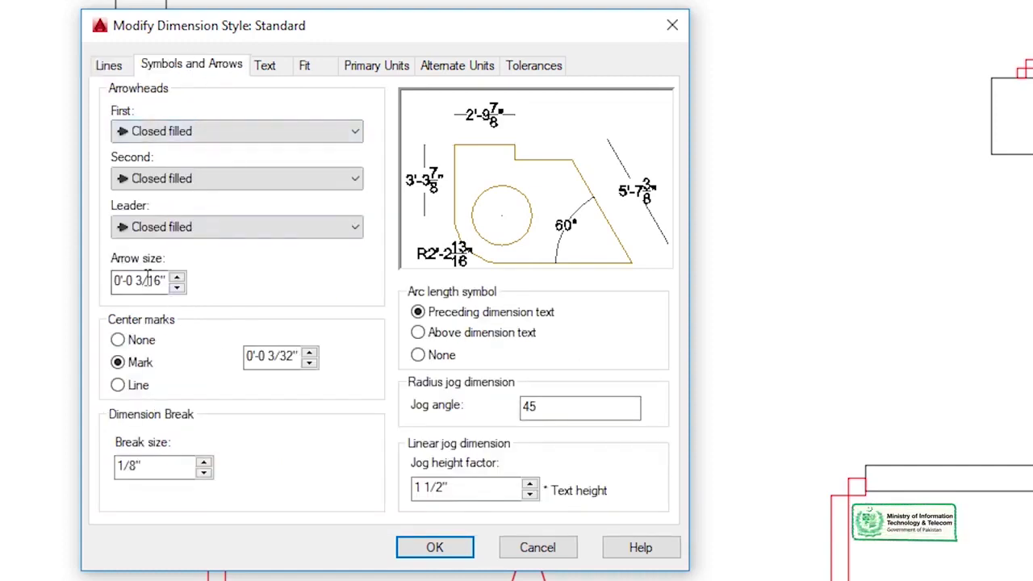
pyautogui.click(176, 277)
pyautogui.click(177, 278)
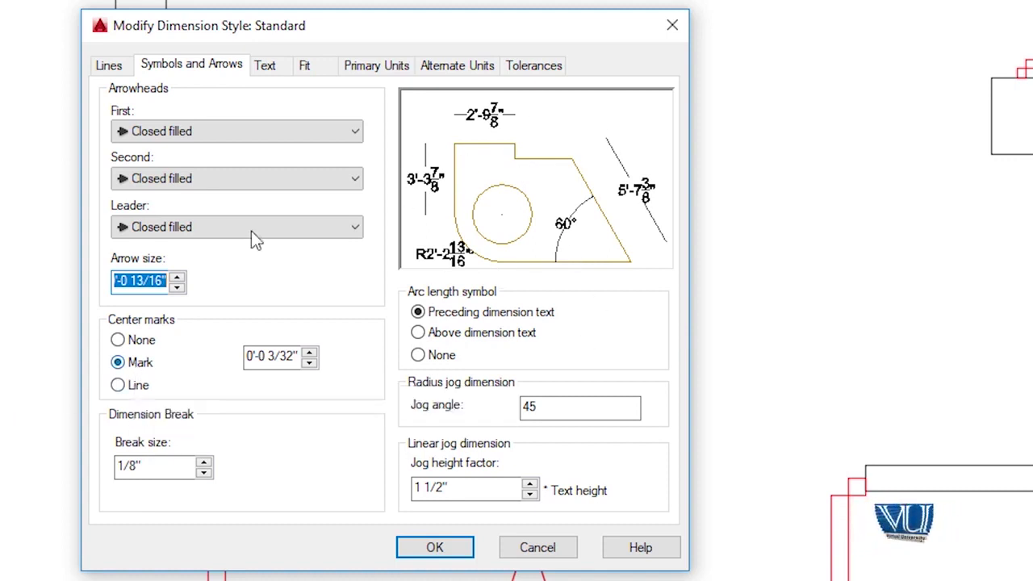
pyautogui.click(455, 555)
pyautogui.click(616, 189)
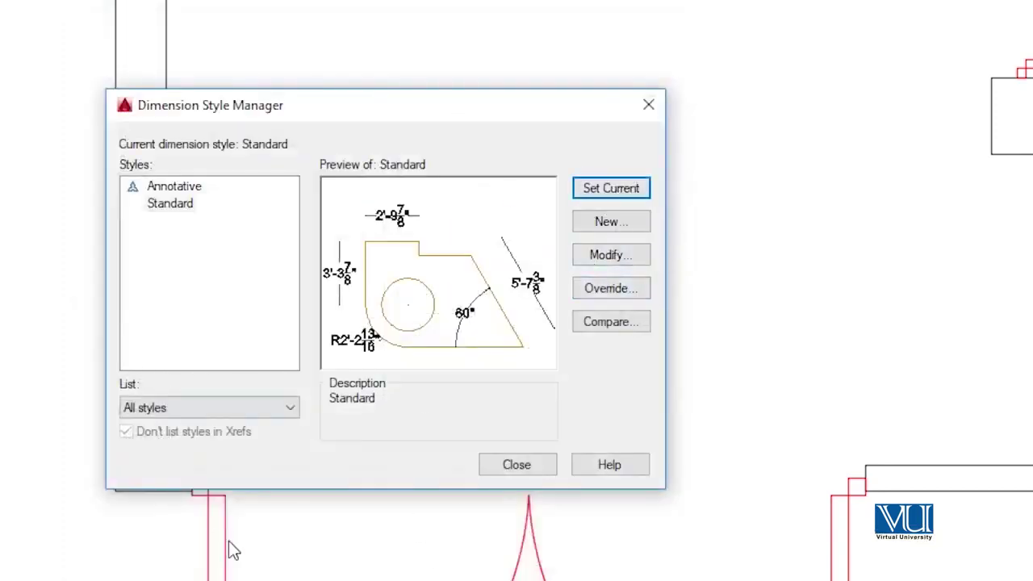
pyautogui.click(515, 465)
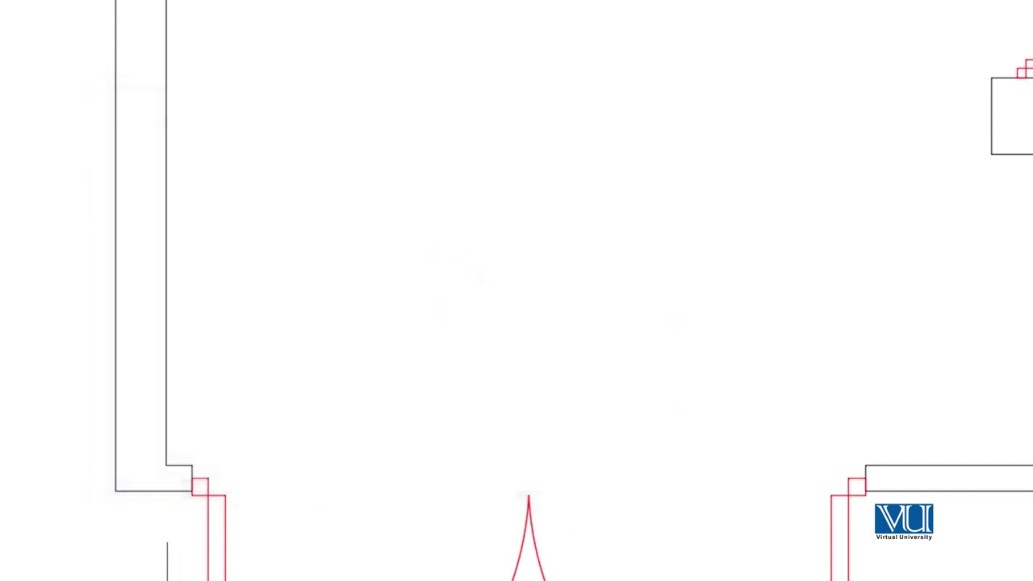
pyautogui.moveTo(58, 576)
pyautogui.mouseDown(button='middle')
pyautogui.moveTo(111, 519)
pyautogui.moveTo(112, 390)
pyautogui.mouseUp(button='middle')
pyautogui.write('DLI')
pyautogui.press('Return')
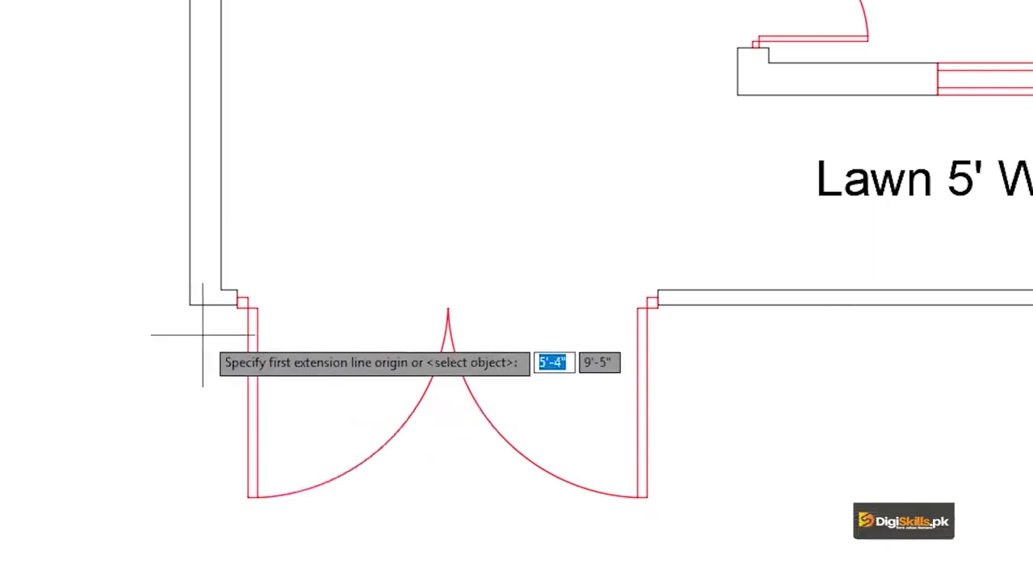
pyautogui.click(190, 304)
pyautogui.click(221, 289)
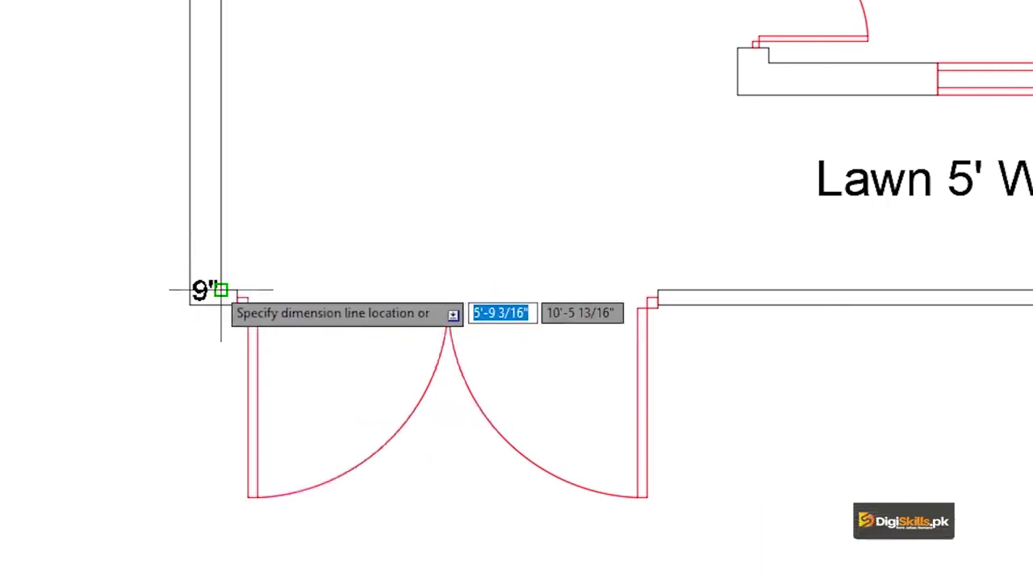
pyautogui.scroll(3, 32, 289)
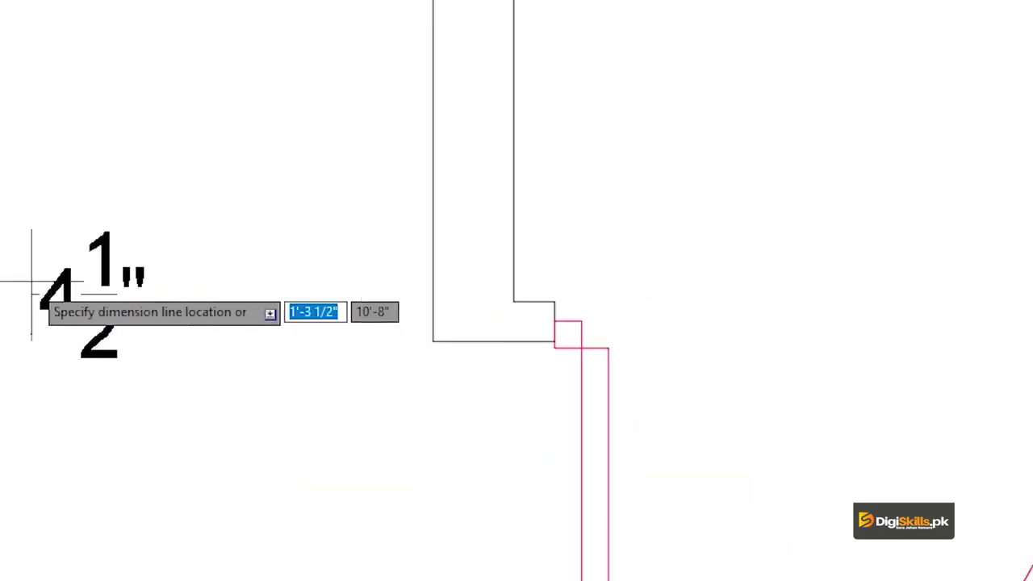
pyautogui.scroll(-2, 186, 291)
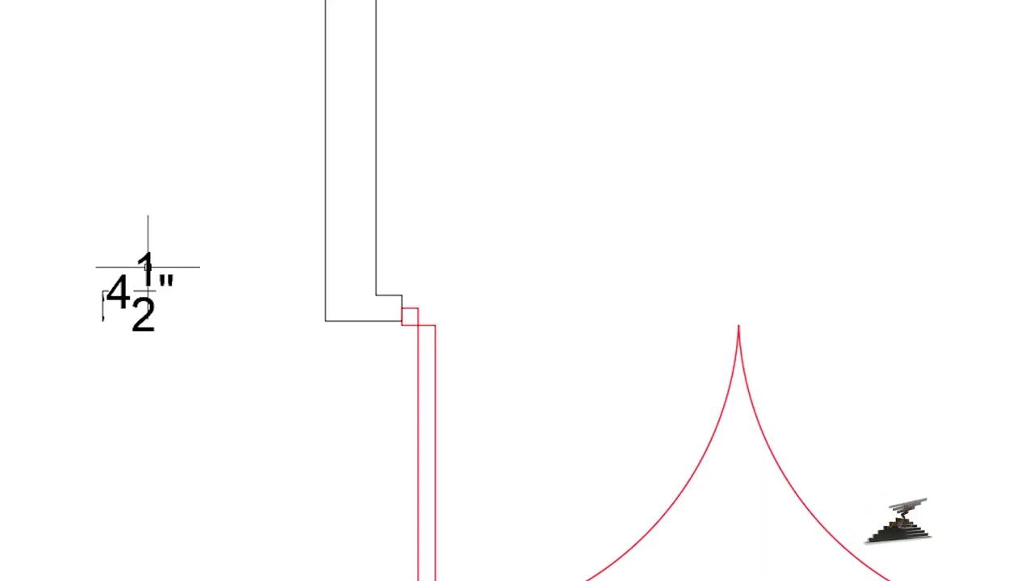
pyautogui.scroll(-2, 192, 297)
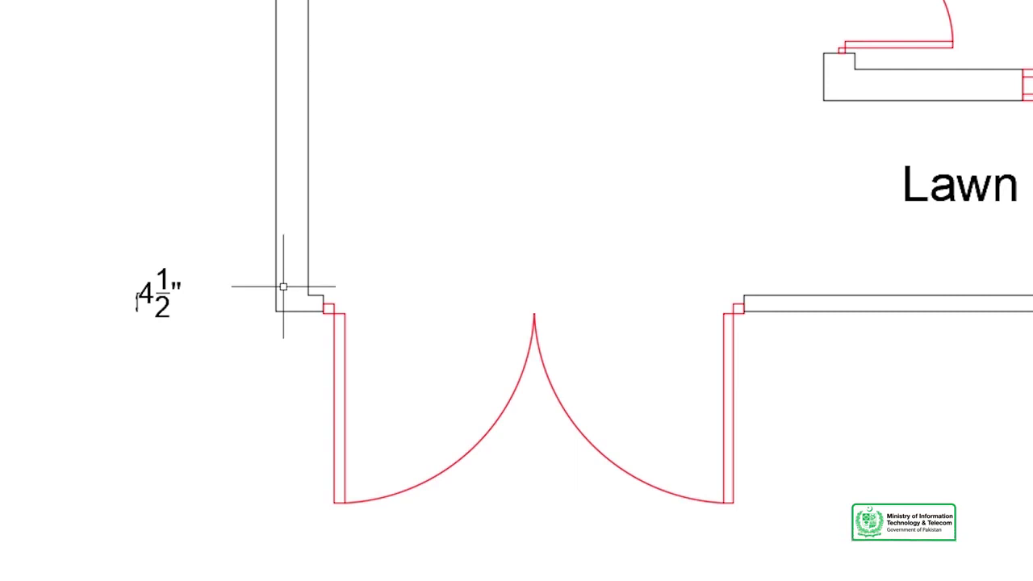
pyautogui.scroll(-2, 283, 287)
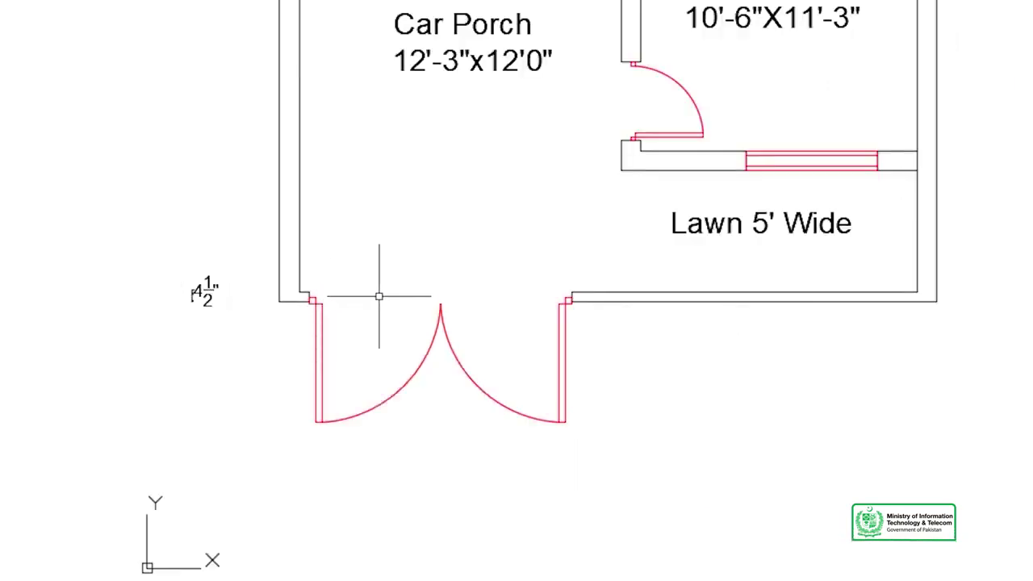
pyautogui.moveTo(389, 67); pyautogui.dragTo(243, 228, button='middle')
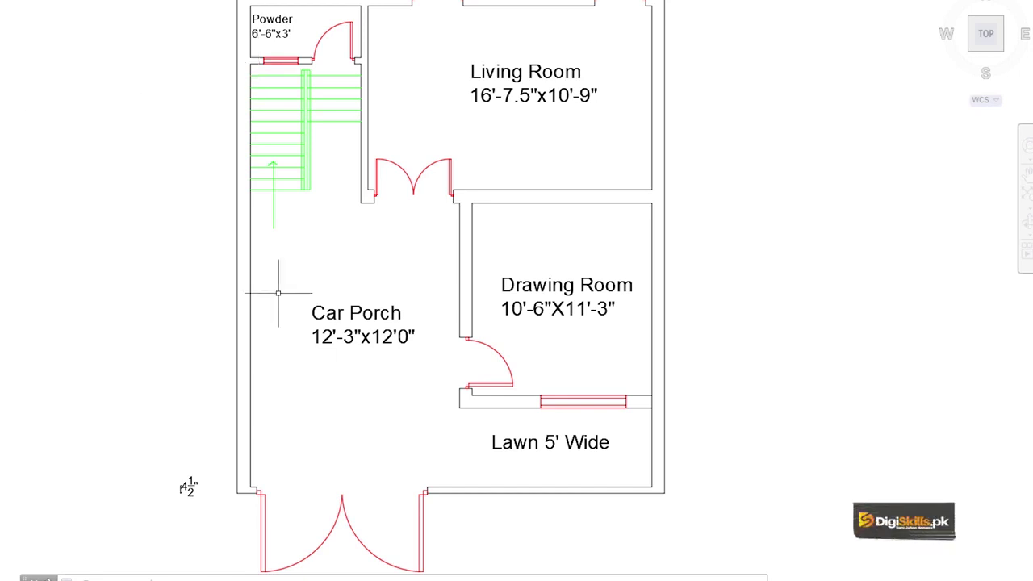
# Continue the left-wall chain with the 4½", 16'-7½" and 9" segments.
pyautogui.write('d')
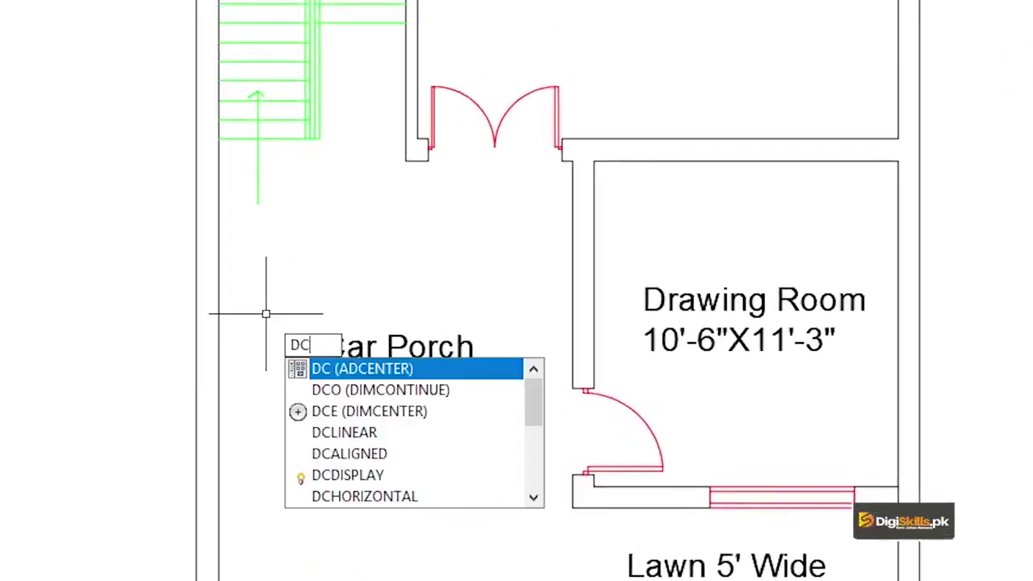
pyautogui.write('o')
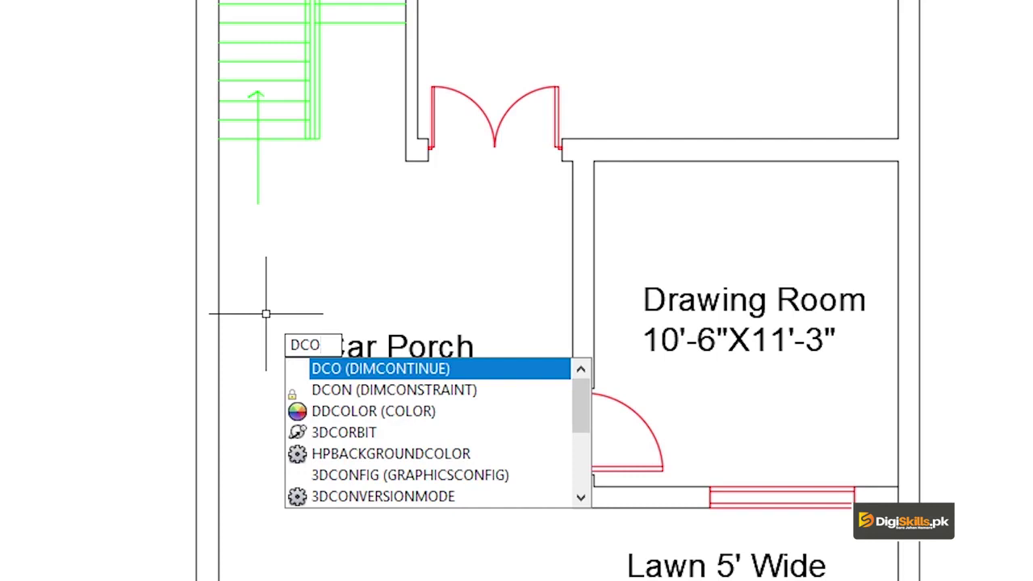
pyautogui.press('Return')
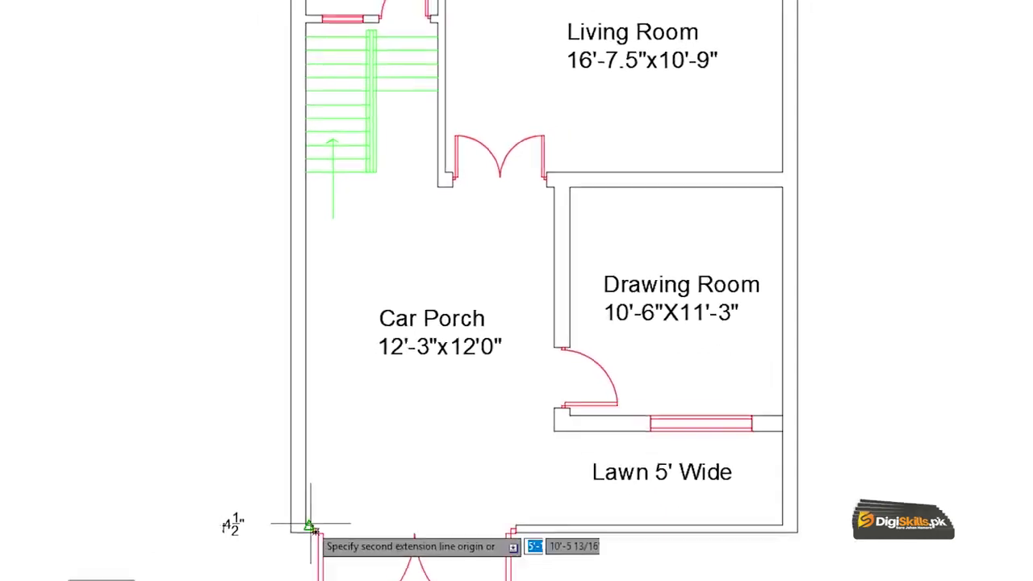
pyautogui.click(319, 519)
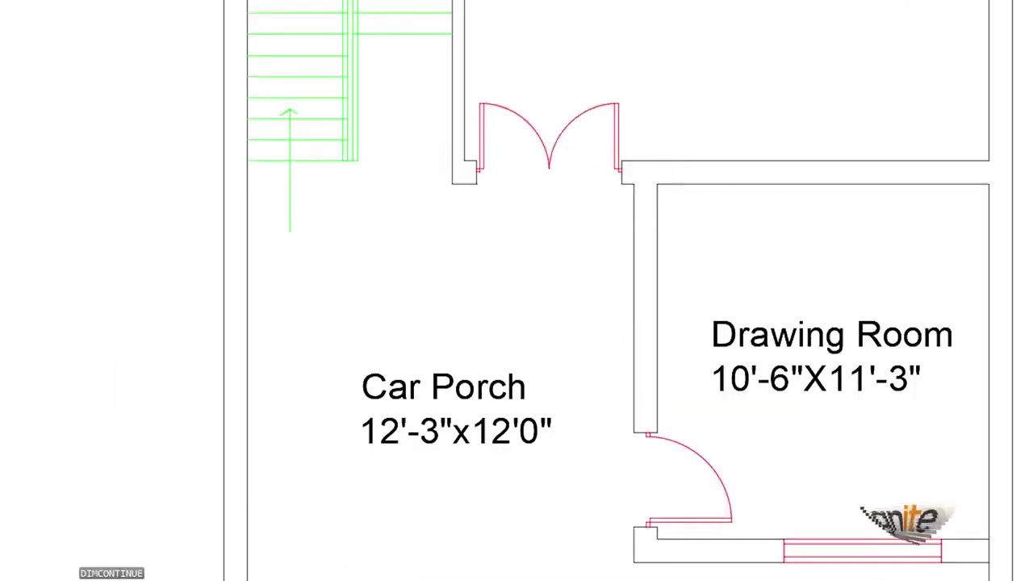
pyautogui.click(444, 184)
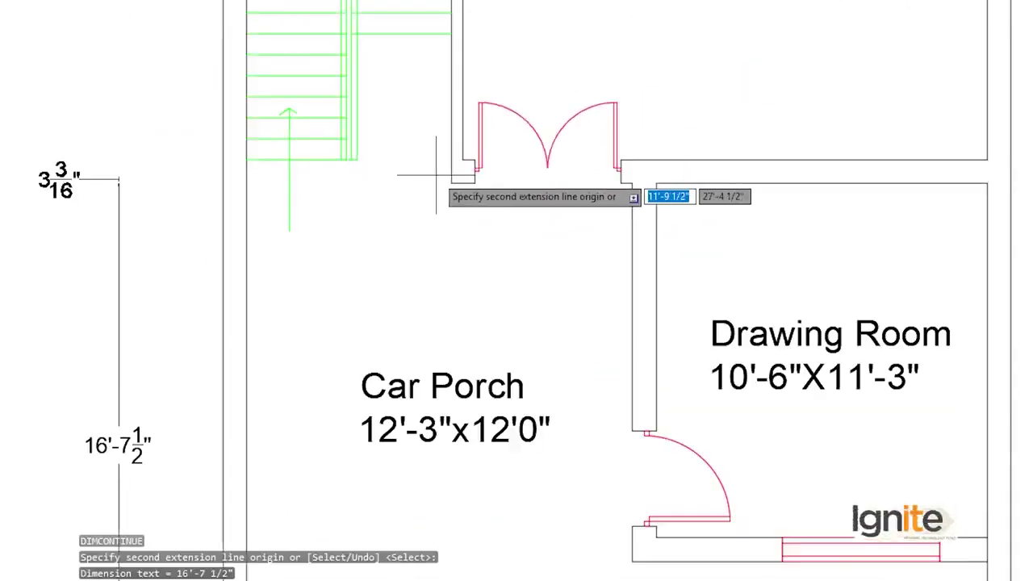
pyautogui.click(463, 160)
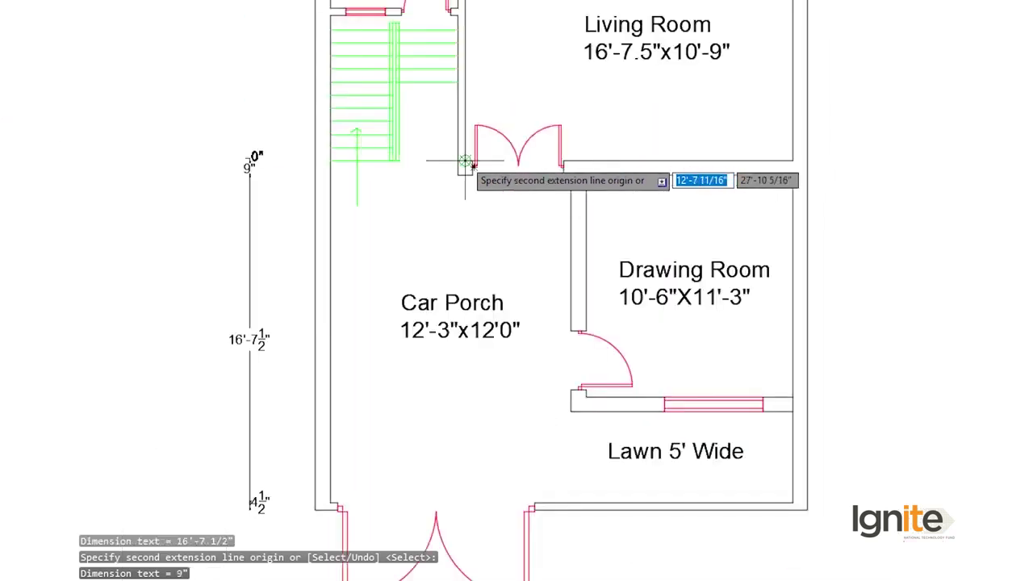
# Add the 7'-4½" span and the 4½" powder room segment, then end the left-wall chain.
pyautogui.moveTo(409, 212); pyautogui.dragTo(436, 242, button='middle')
pyautogui.scroll(2, 452, 242)
pyautogui.scroll(2, 458, 243)
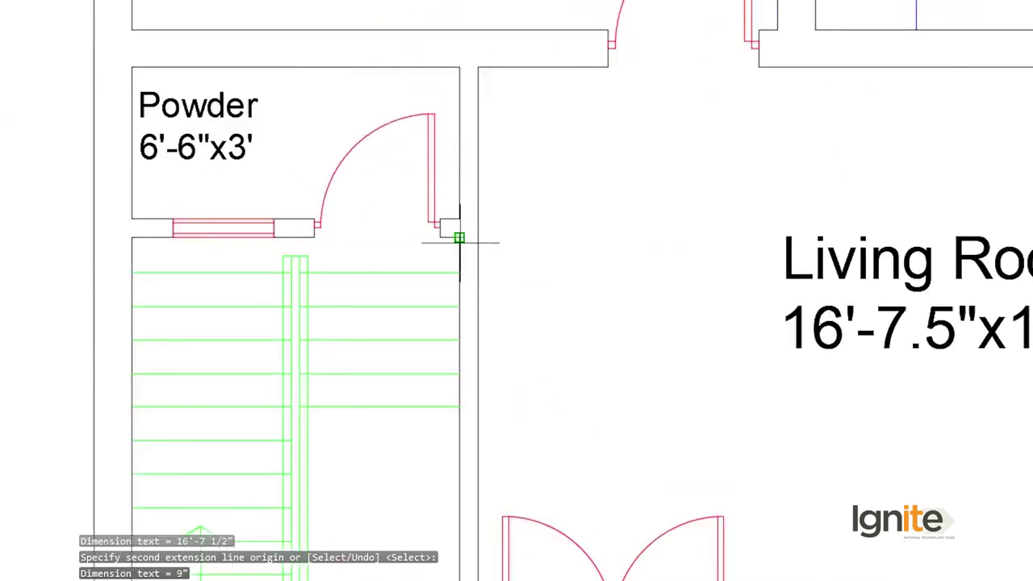
pyautogui.click(458, 237)
pyautogui.click(457, 217)
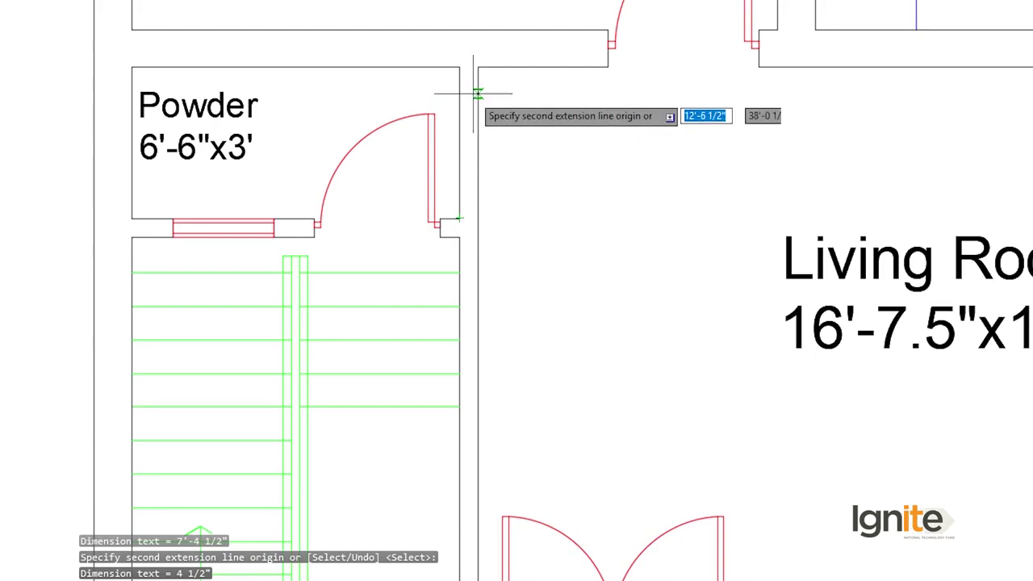
pyautogui.moveTo(132, 81); pyautogui.dragTo(339, 136, button='middle')
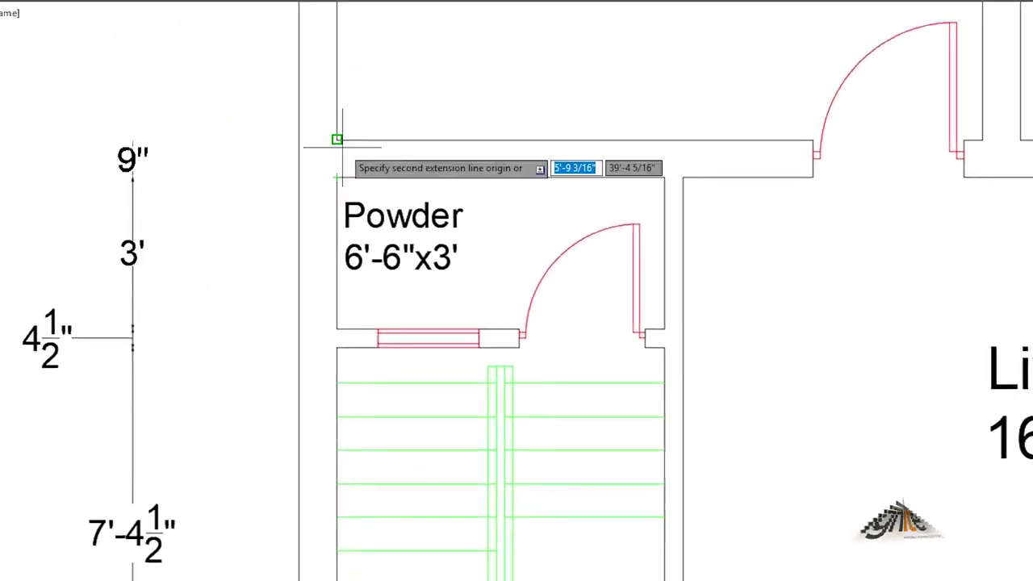
pyautogui.scroll(-2, 351, 209)
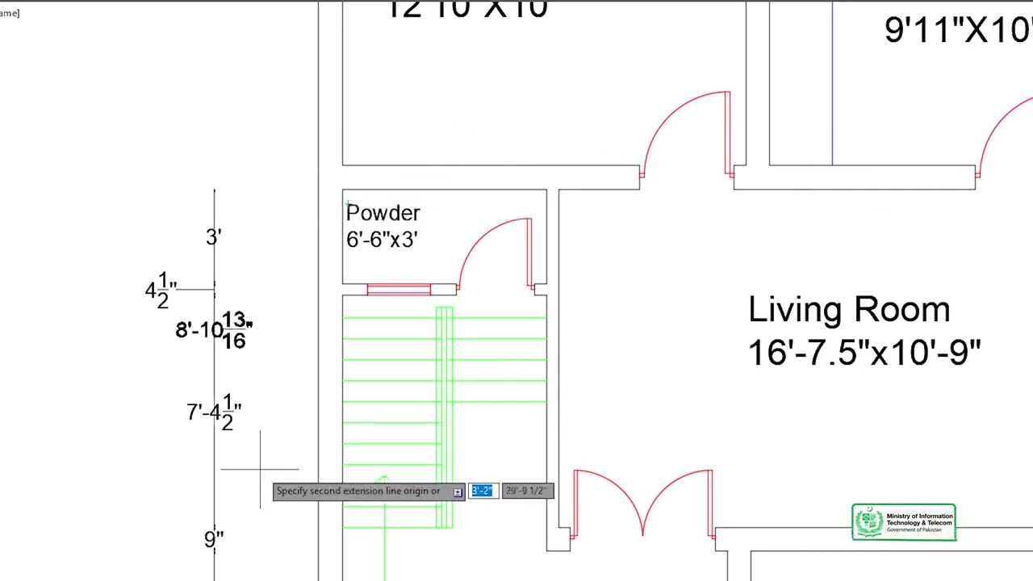
pyautogui.scroll(2, 307, 202)
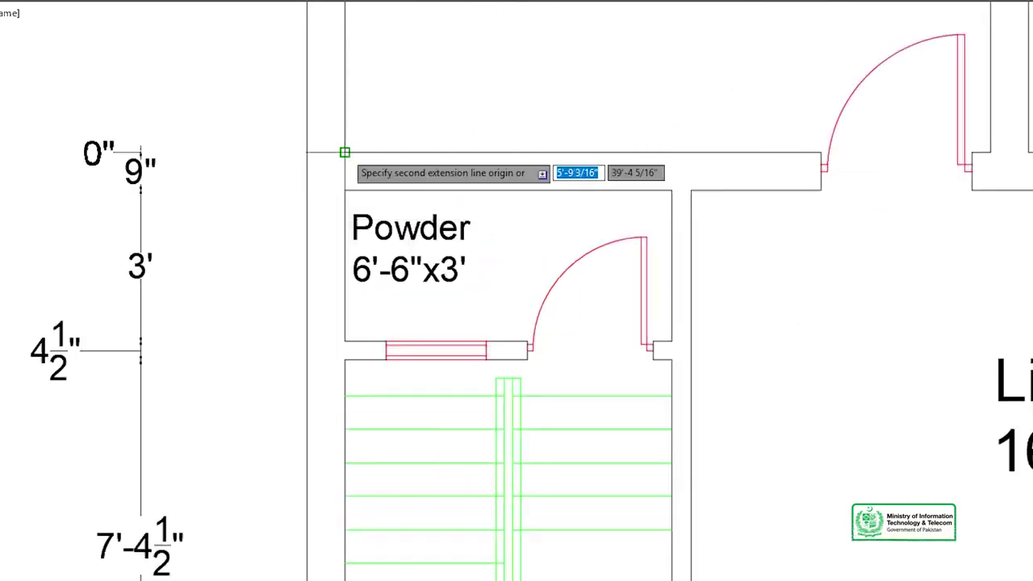
pyautogui.scroll(-5, 327, 376)
pyautogui.scroll(4, 318, 239)
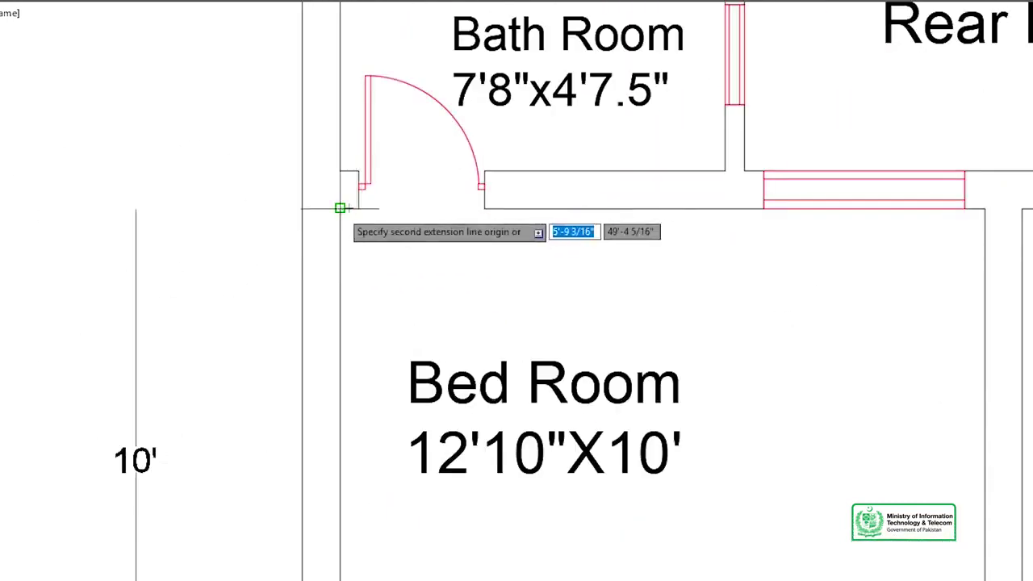
pyautogui.scroll(-2, 339, 170)
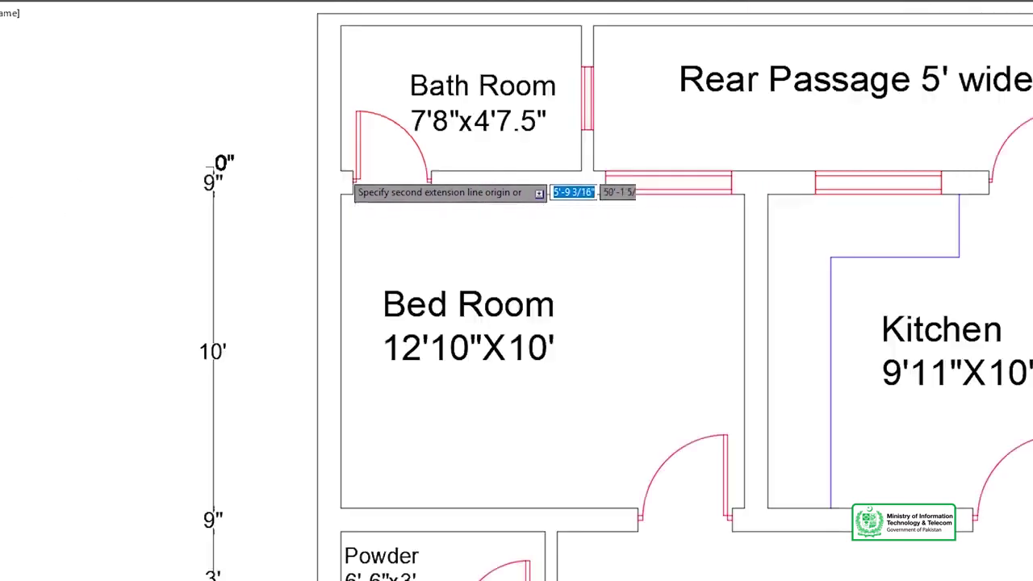
pyautogui.scroll(-2, 338, 170)
pyautogui.moveTo(339, 170); pyautogui.dragTo(331, 353, button='middle')
pyautogui.scroll(4, 307, 222)
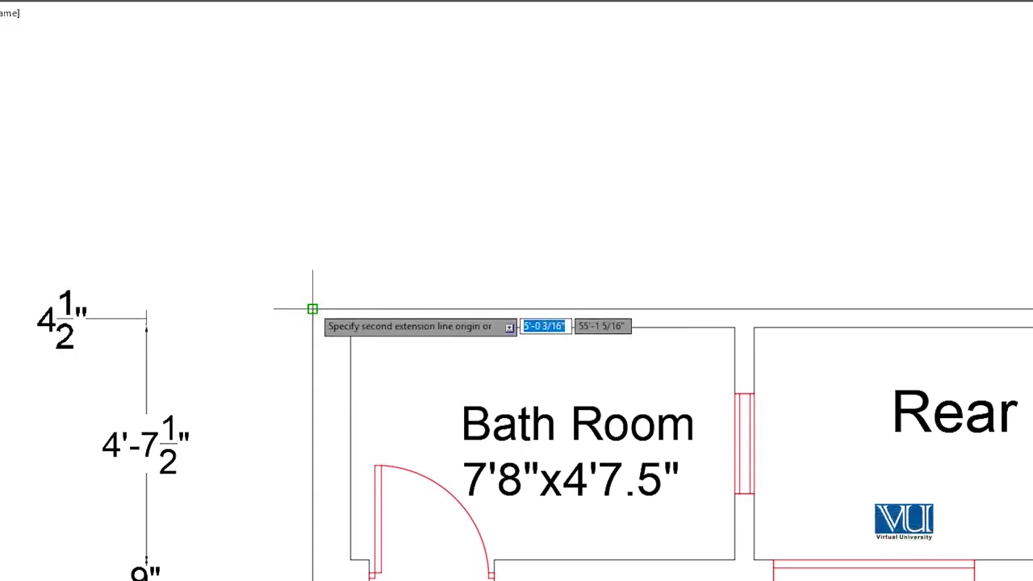
pyautogui.scroll(-3, 313, 309)
pyautogui.scroll(-1, 316, 408)
pyautogui.scroll(-3, 299, 205)
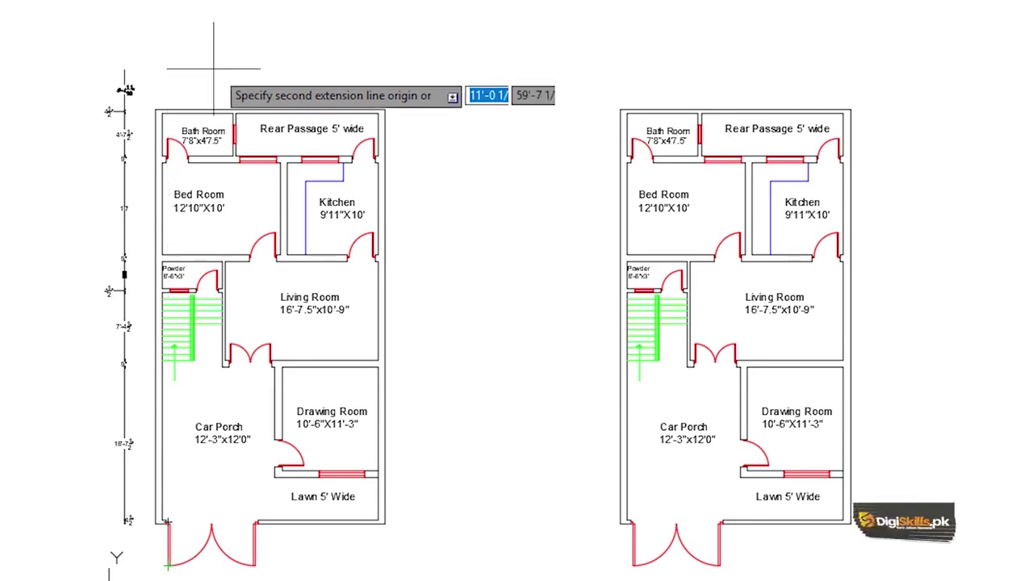
pyautogui.scroll(2, 218, 89)
pyautogui.scroll(2, 202, 107)
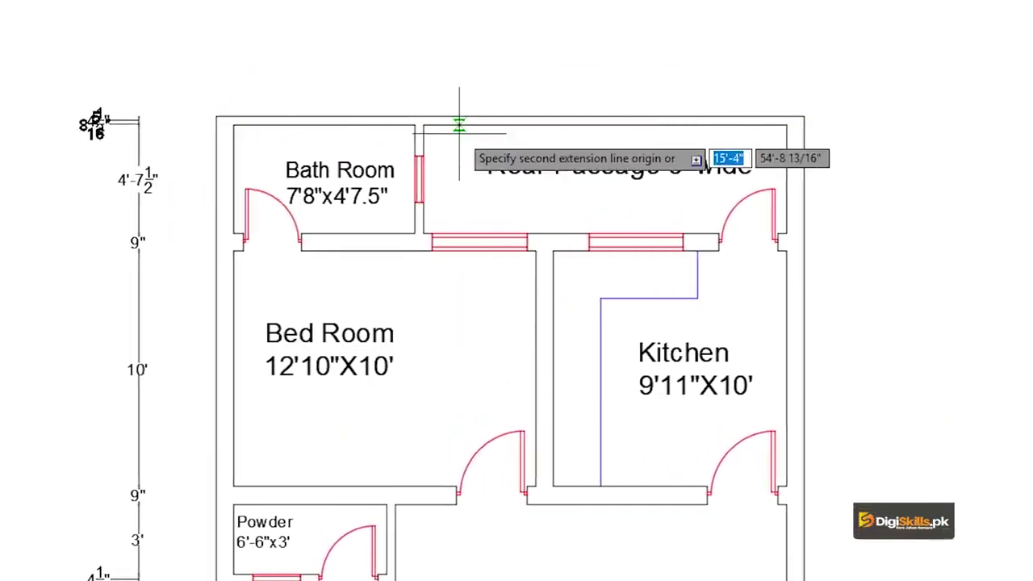
pyautogui.scroll(4, 409, 117)
pyautogui.scroll(-2, 461, 102)
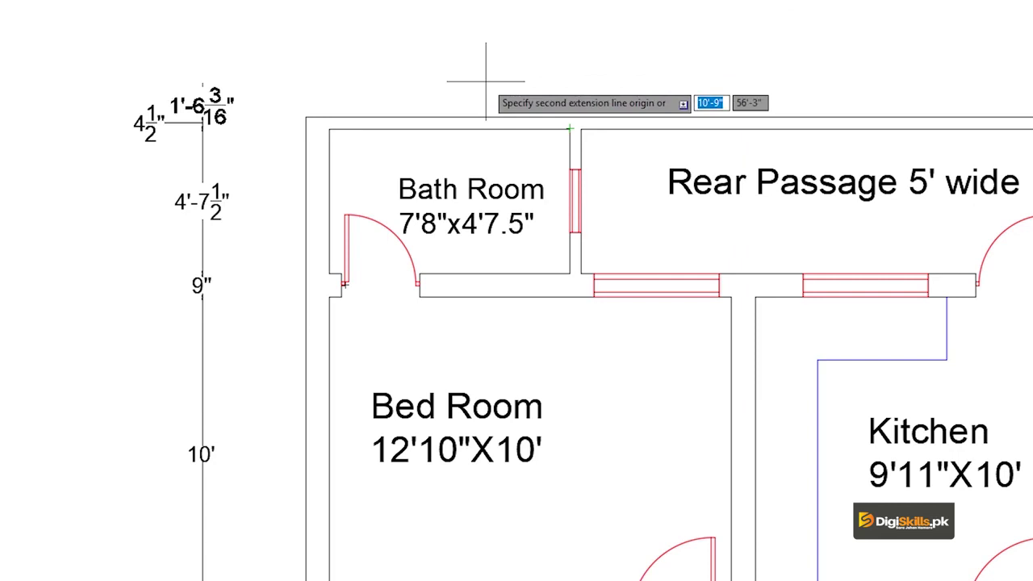
pyautogui.press('Escape')
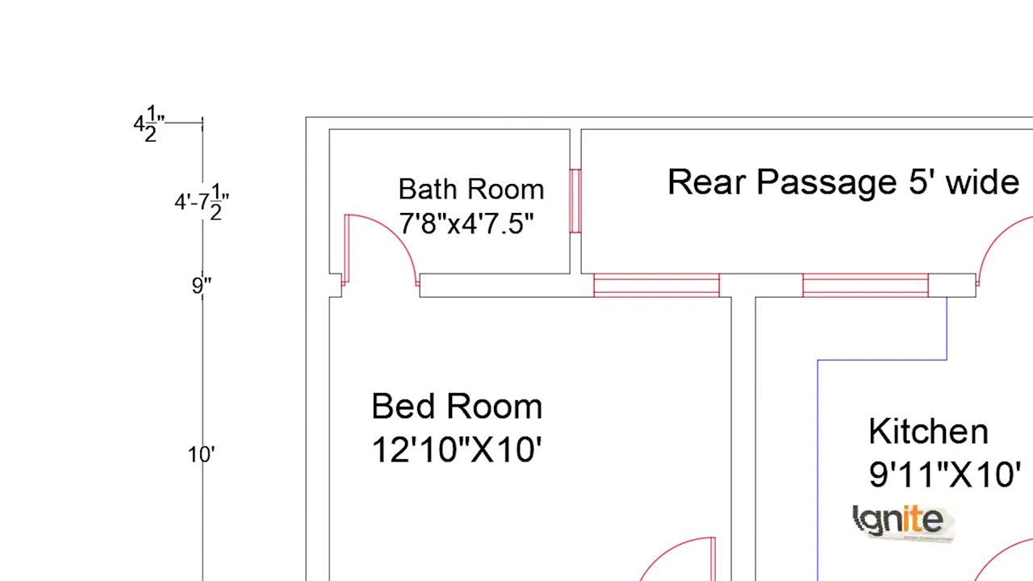
pyautogui.scroll(-3, 340, 161)
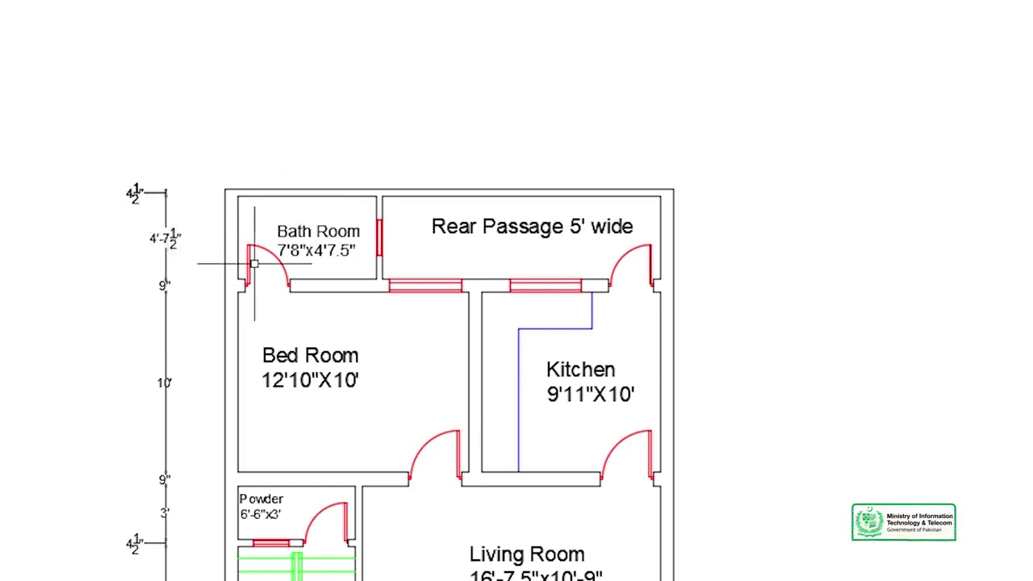
pyautogui.scroll(2, 254, 263)
pyautogui.scroll(2, 242, 293)
pyautogui.scroll(2, 182, 342)
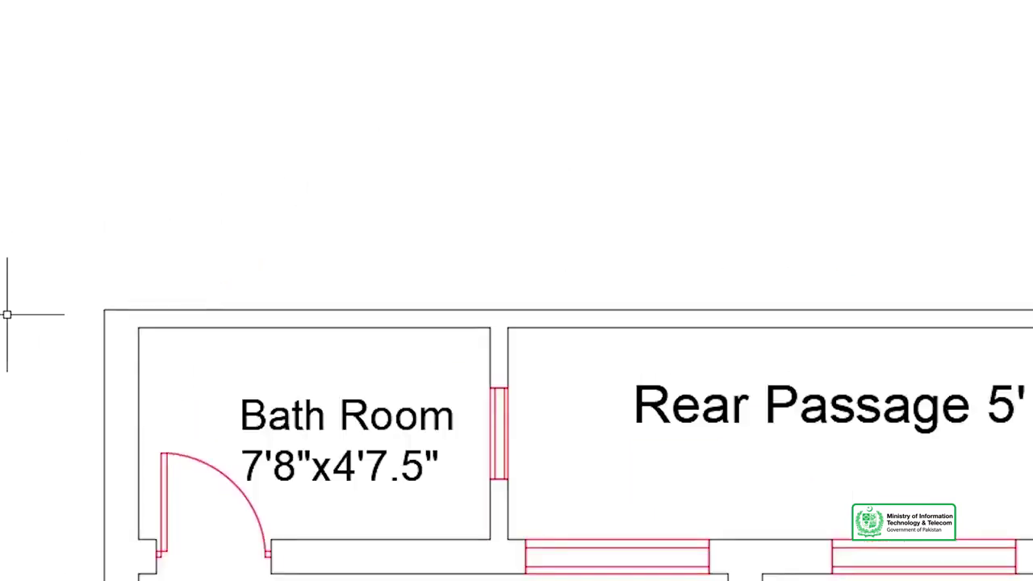
pyautogui.scroll(-3, 42, 263)
pyautogui.moveTo(57, 575); pyautogui.dragTo(260, 400, button='middle')
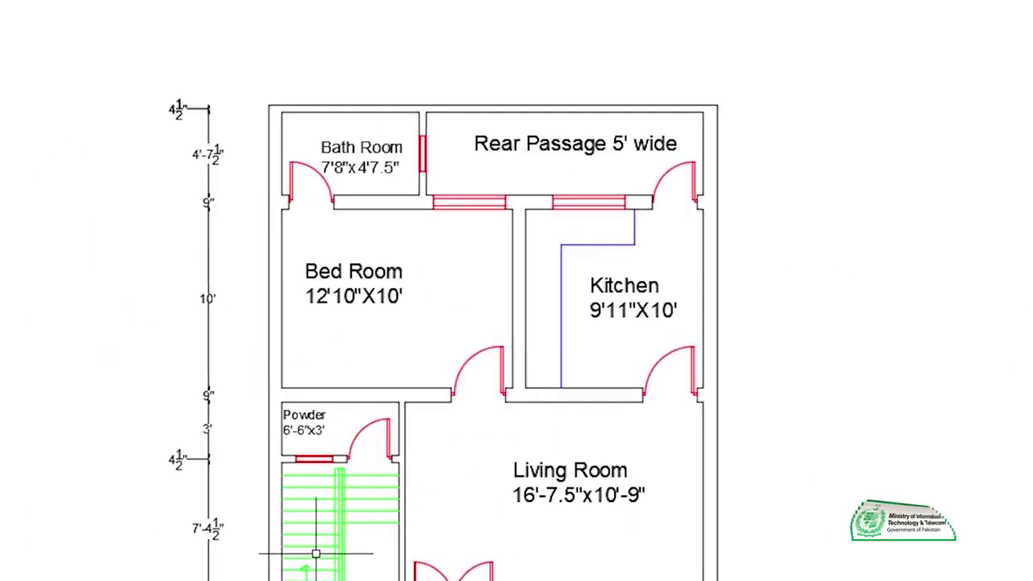
pyautogui.moveTo(288, 145); pyautogui.dragTo(288, 395, button='middle')
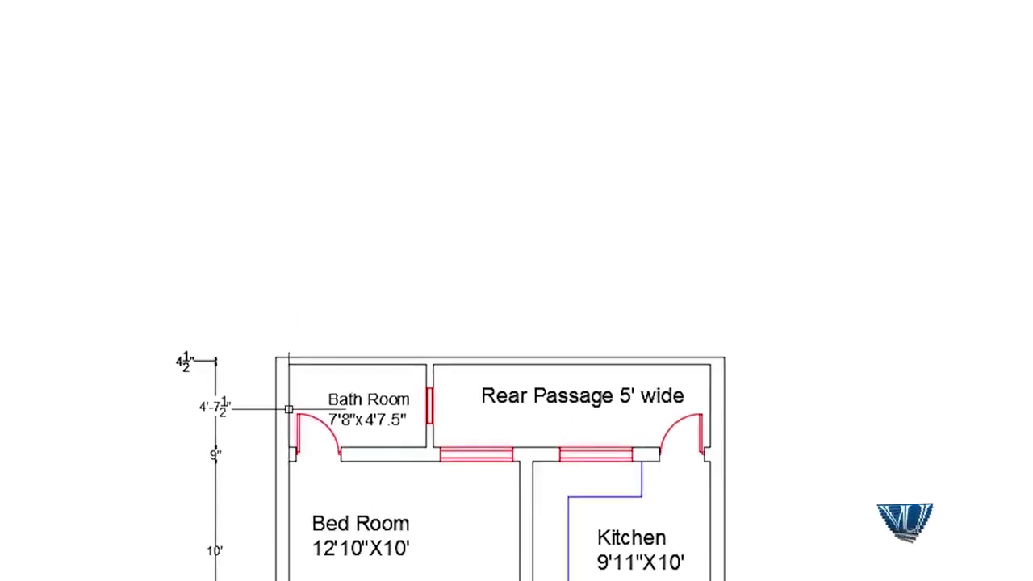
pyautogui.scroll(3, 303, 369)
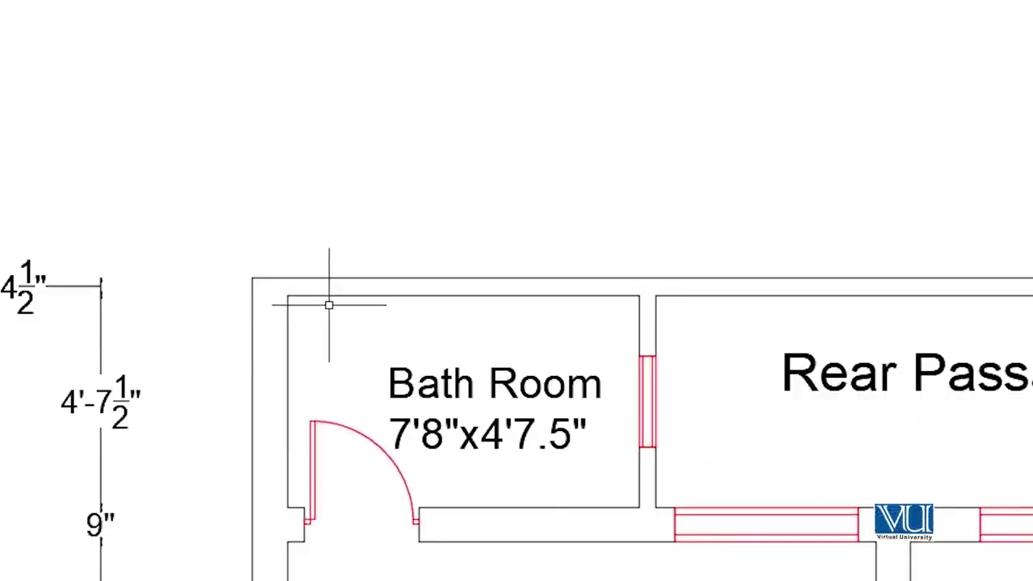
# Dimension the 9" bath room wall thickness above the plan.
pyautogui.write('Dli')
pyautogui.press('Return')
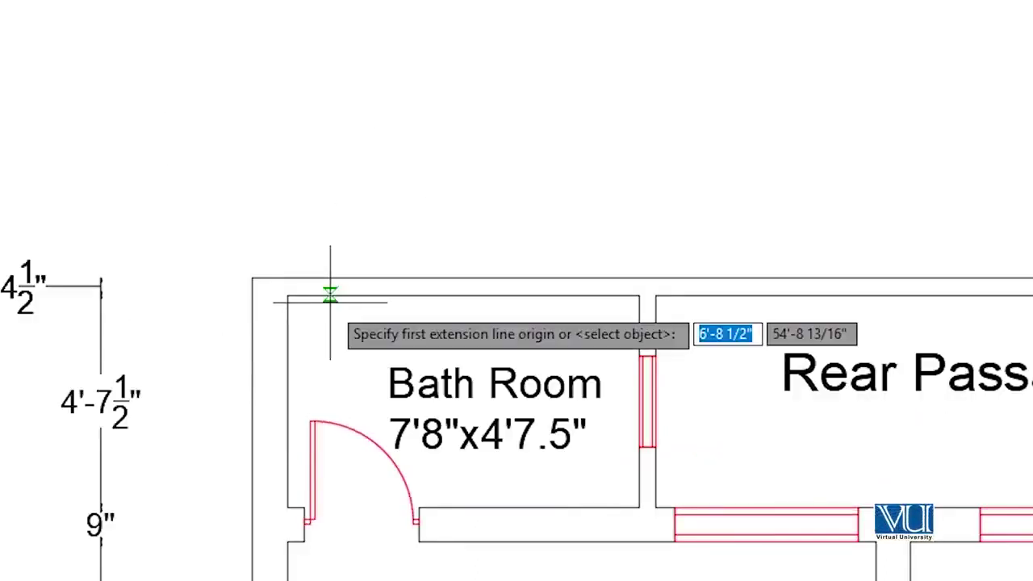
pyautogui.scroll(3, 266, 298)
pyautogui.click(234, 246)
pyautogui.scroll(-2, 315, 278)
pyautogui.click(316, 291)
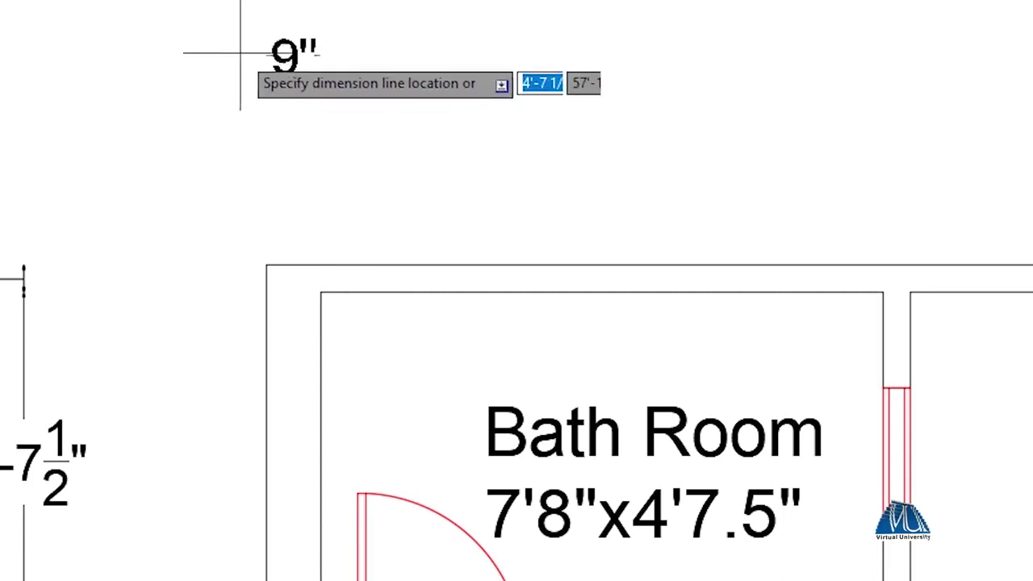
pyautogui.click(292, 106)
pyautogui.scroll(-2, 351, 254)
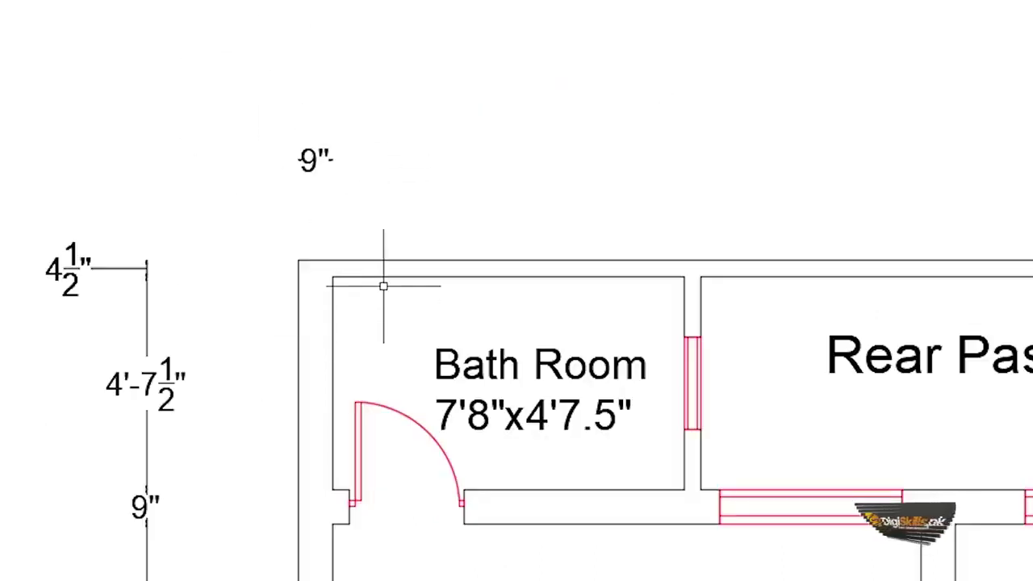
pyautogui.moveTo(374, 300); pyautogui.dragTo(305, 301, button='middle')
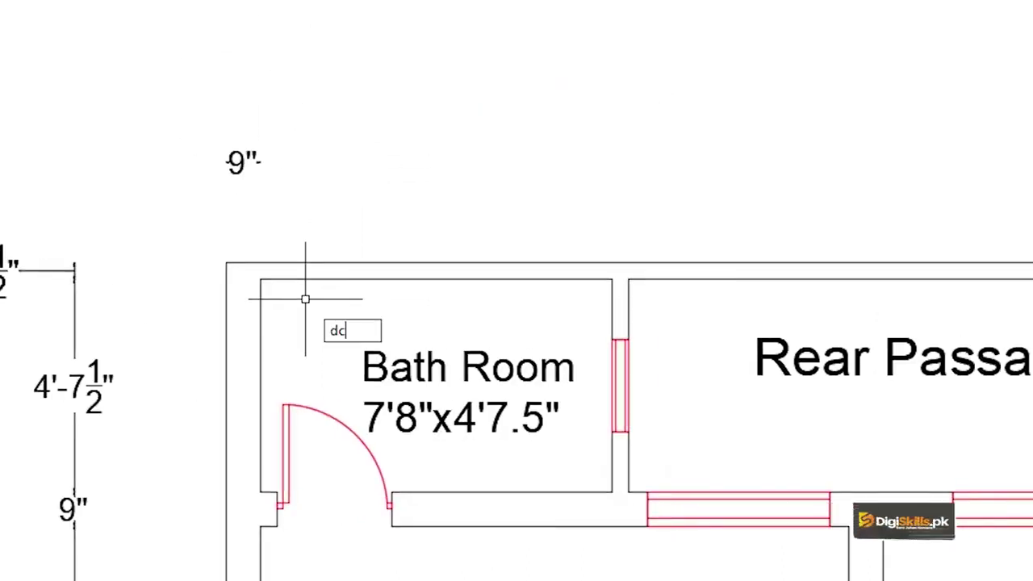
# Continue the top chain with the 15'-5½" rear passage span and the closing 9" wall.
pyautogui.write('o')
pyautogui.press('Return')
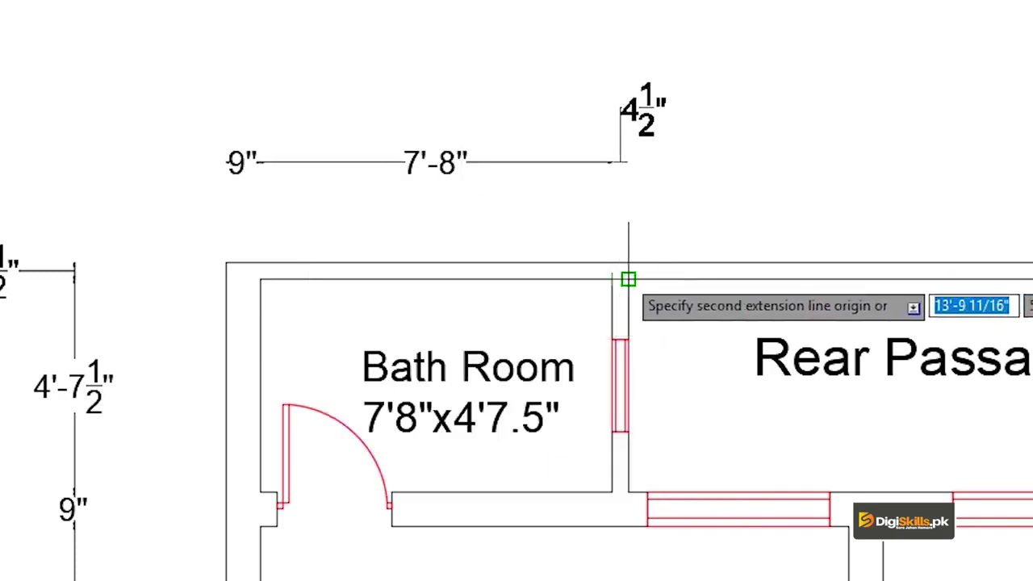
pyautogui.click(1002, 265)
pyautogui.click(834, 277)
pyautogui.click(869, 260)
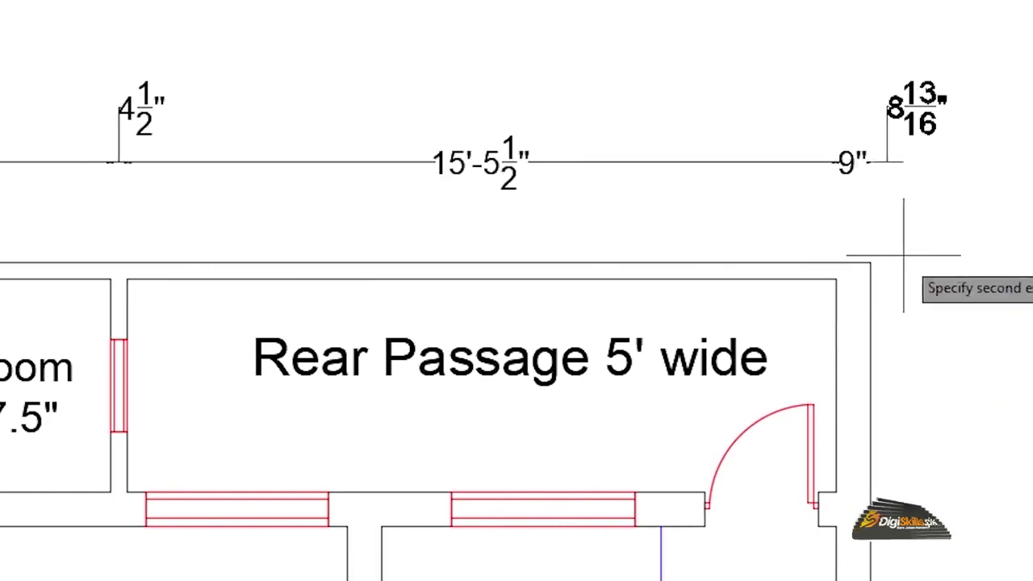
pyautogui.press('Escape')
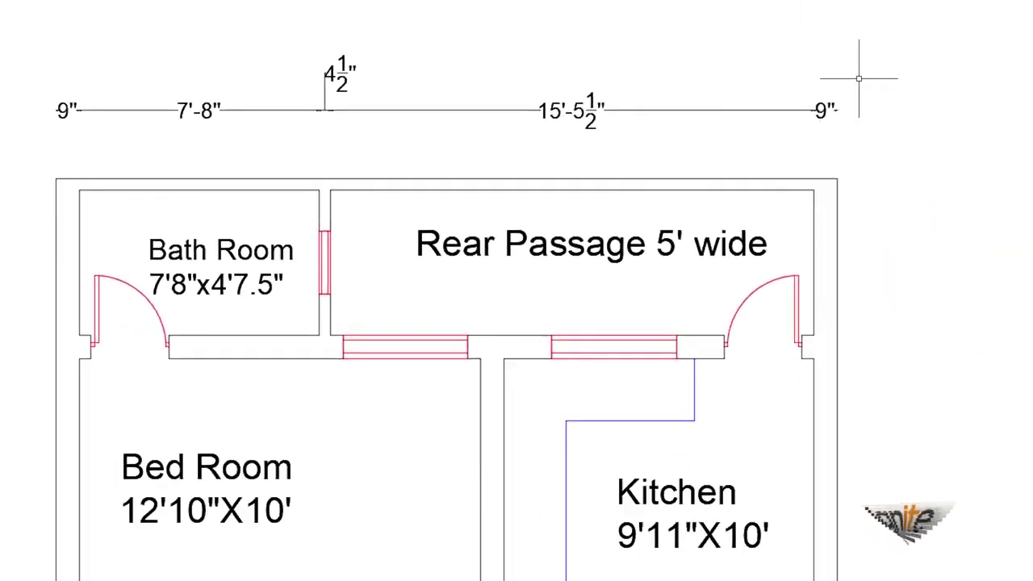
pyautogui.scroll(-4, 565, 32)
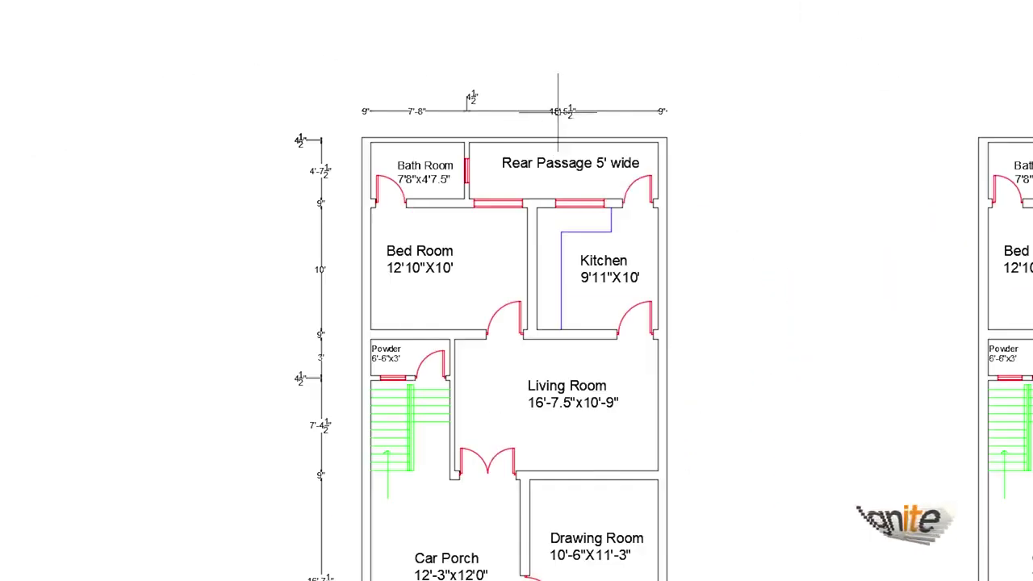
pyautogui.moveTo(651, 141); pyautogui.dragTo(375, 107, button='middle')
pyautogui.scroll(4, 375, 107)
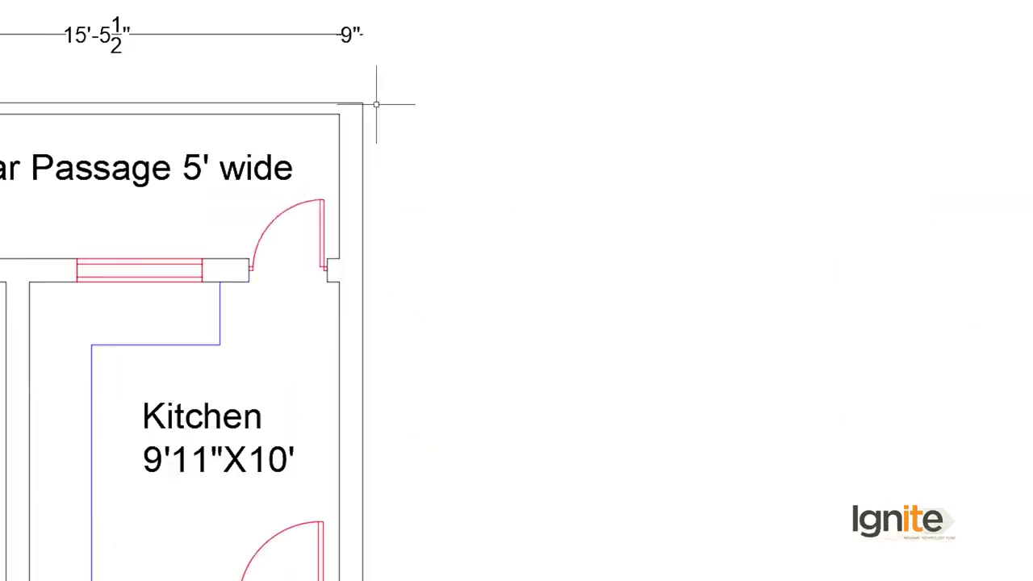
# Place a 4½" vertical dimension at the top-right outer and inner wall corners.
pyautogui.write('dli')
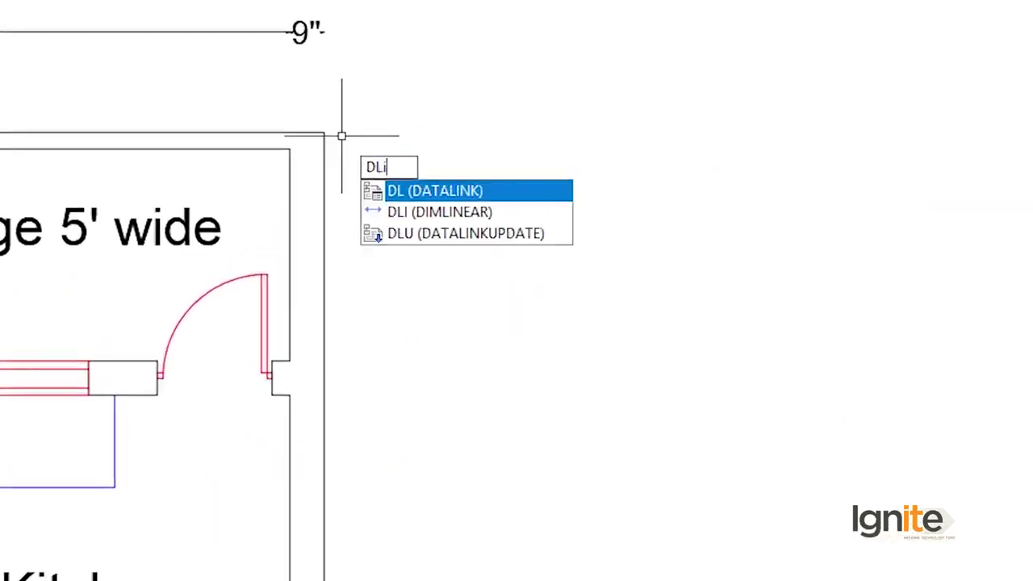
pyautogui.press('Return')
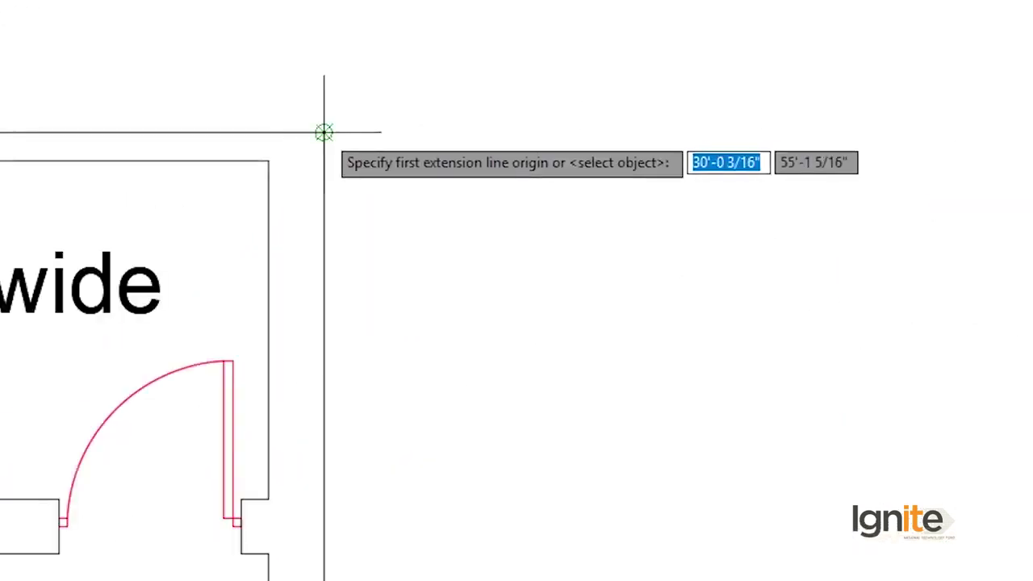
pyautogui.click(324, 131)
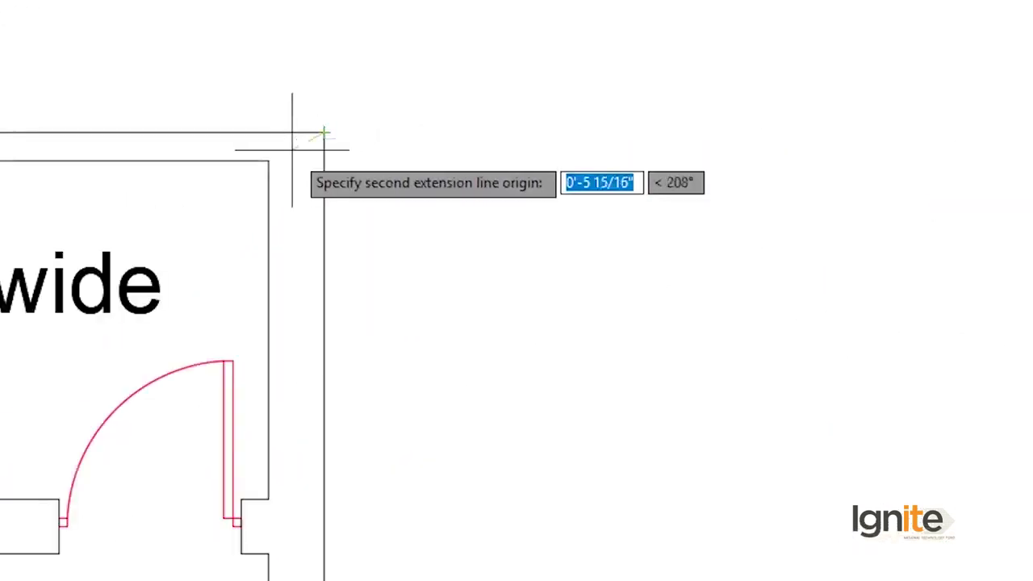
pyautogui.click(268, 160)
pyautogui.click(560, 97)
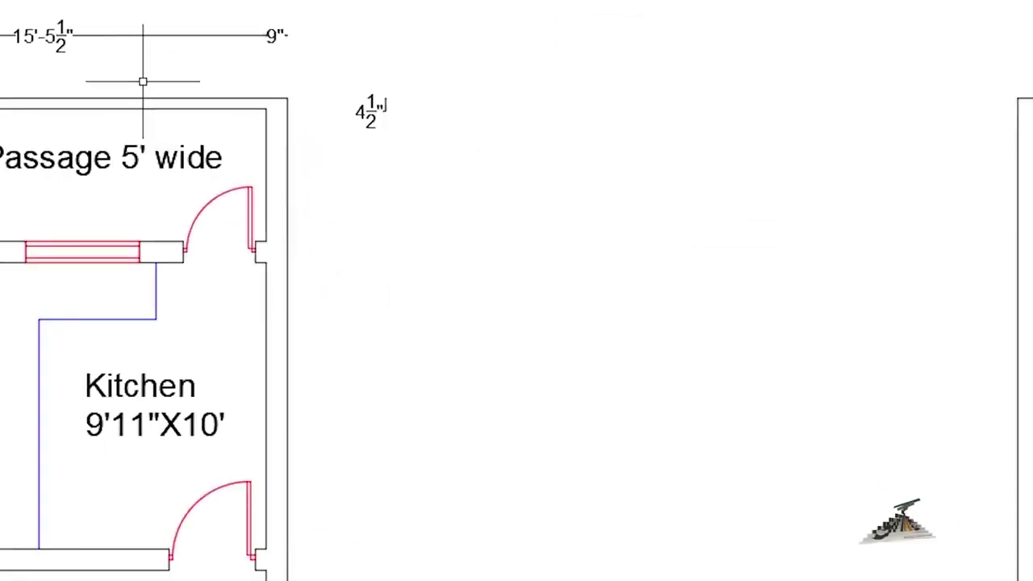
pyautogui.moveTo(269, 147)
pyautogui.mouseDown(button='middle')
pyautogui.moveTo(121, 80)
pyautogui.moveTo(263, 156)
pyautogui.mouseUp(button='middle')
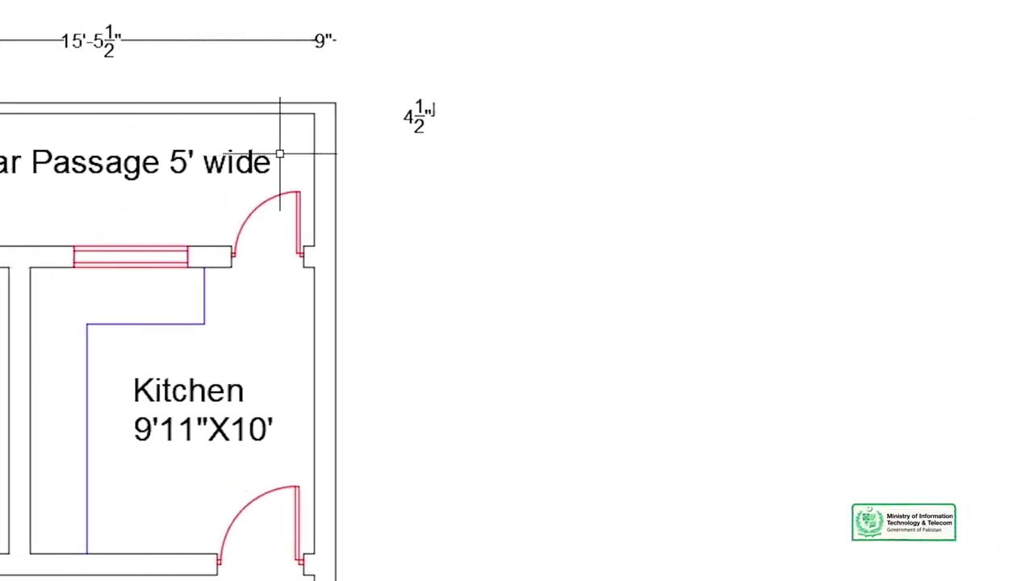
# Start a continued chain down the right wall to the next wall corner.
pyautogui.write('dc')
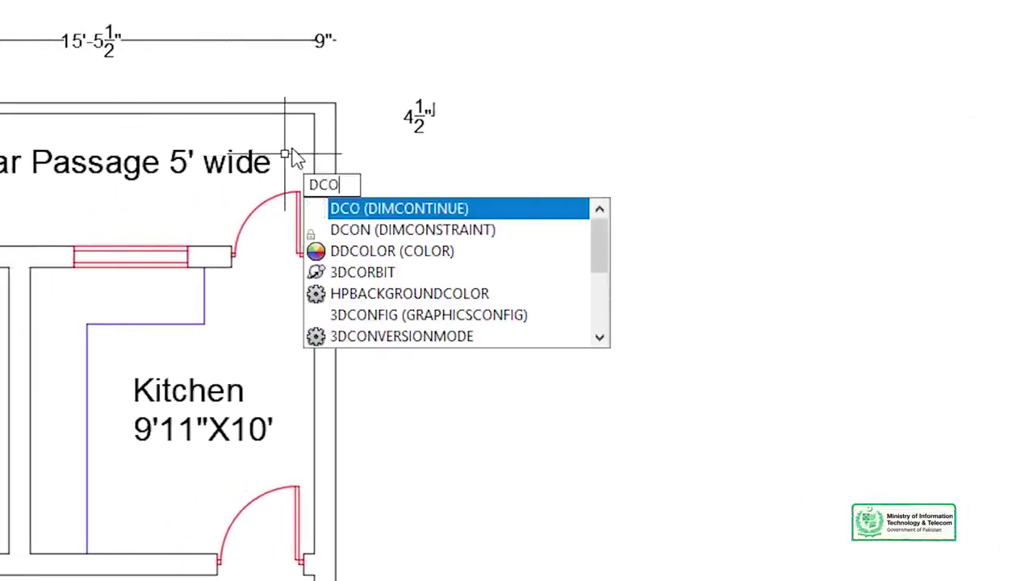
pyautogui.press('Return')
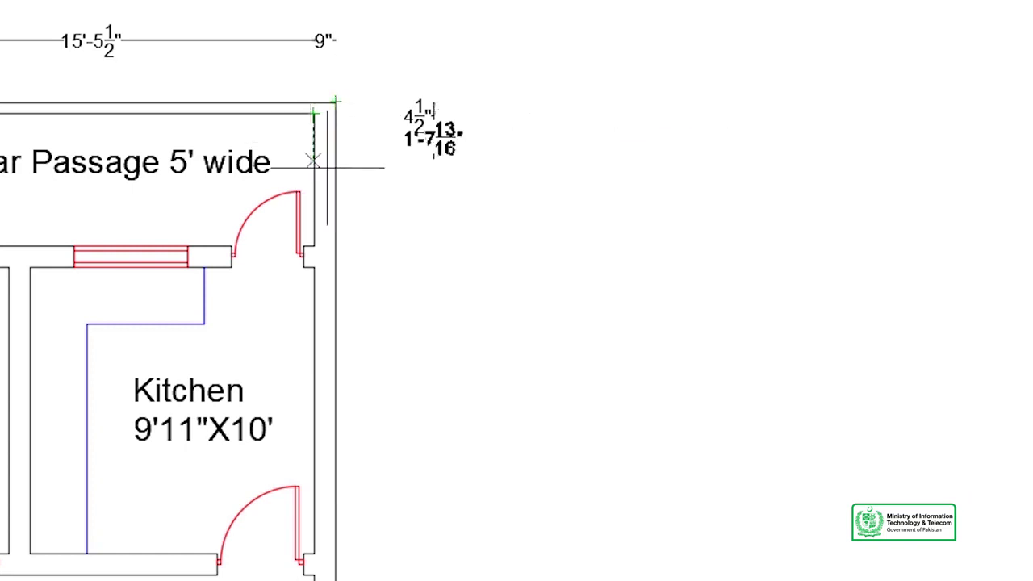
pyautogui.scroll(2, 369, 415)
pyautogui.scroll(2, 310, 111)
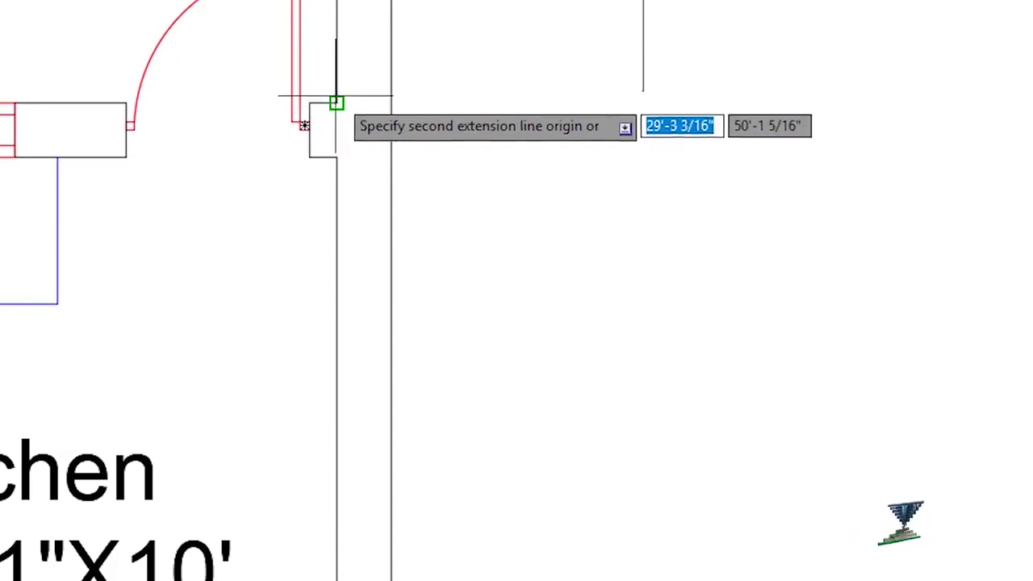
pyautogui.click(336, 157)
pyautogui.scroll(-2, 337, 156)
pyautogui.scroll(-2, 341, 185)
pyautogui.scroll(2, 341, 439)
pyautogui.scroll(2, 325, 318)
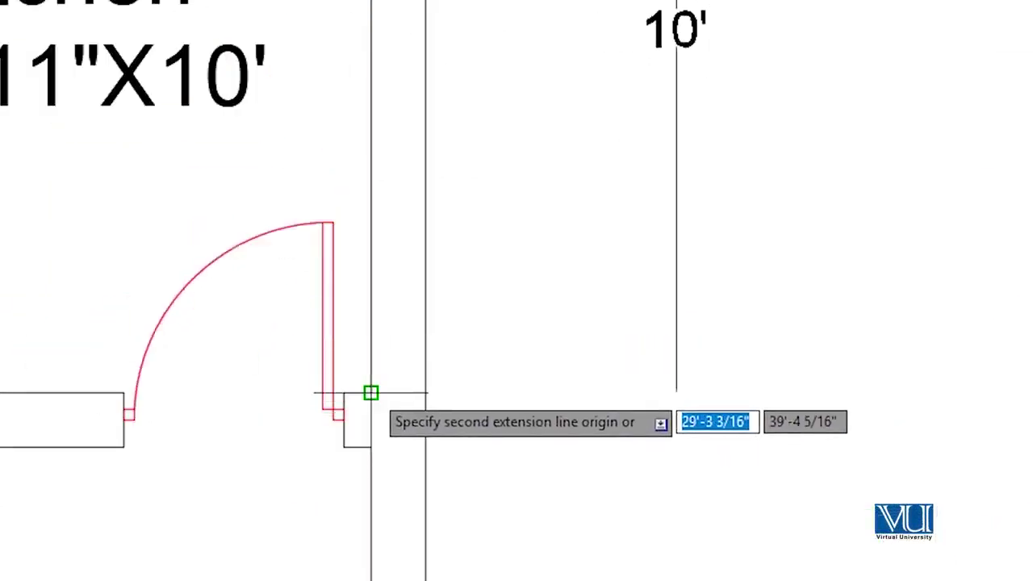
pyautogui.scroll(-5, 371, 446)
# Add the 9" and 4'-7½" right-wall dimensions down to the lawn corner.
pyautogui.moveTo(371, 446); pyautogui.dragTo(396, 132, button='middle')
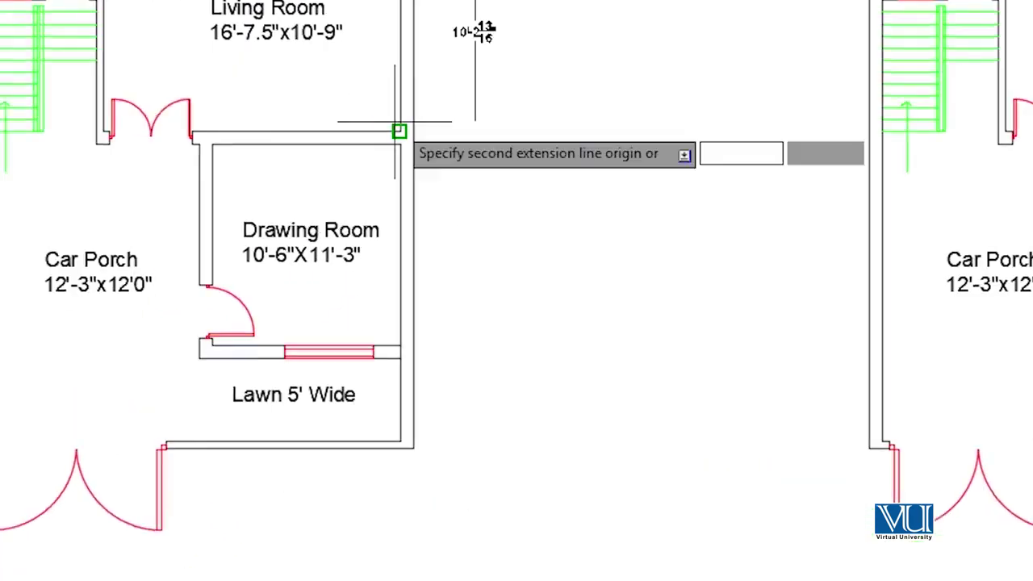
pyautogui.scroll(4, 422, 134)
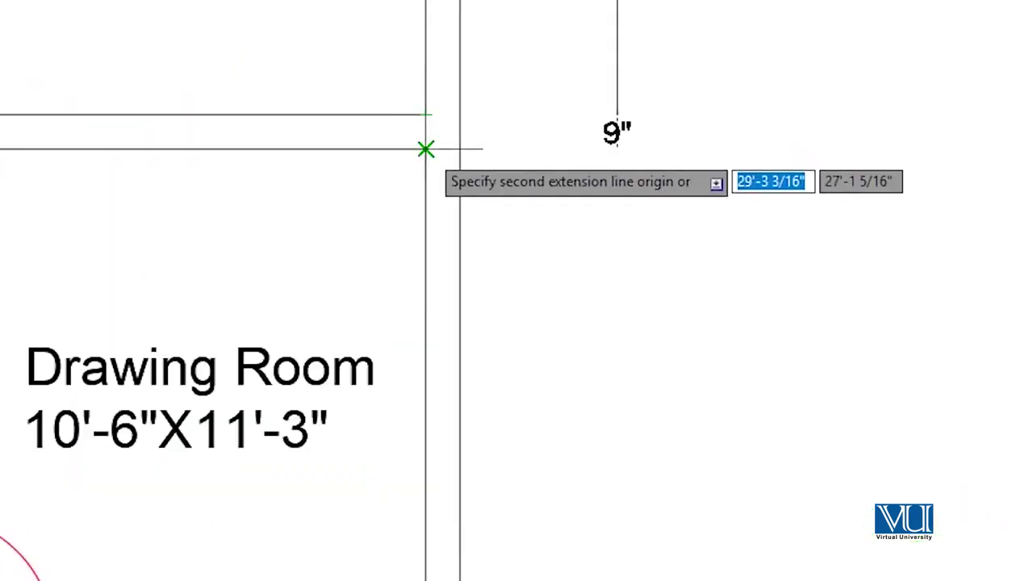
pyautogui.scroll(-3, 427, 153)
pyautogui.scroll(-2, 447, 263)
pyautogui.scroll(5, 415, 206)
pyautogui.scroll(4, 359, 71)
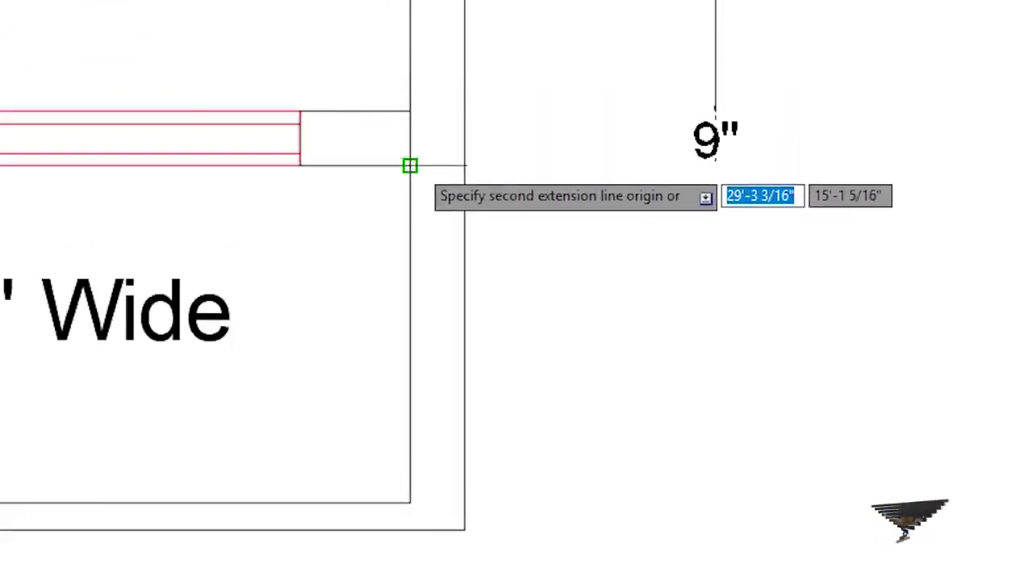
pyautogui.click(410, 165)
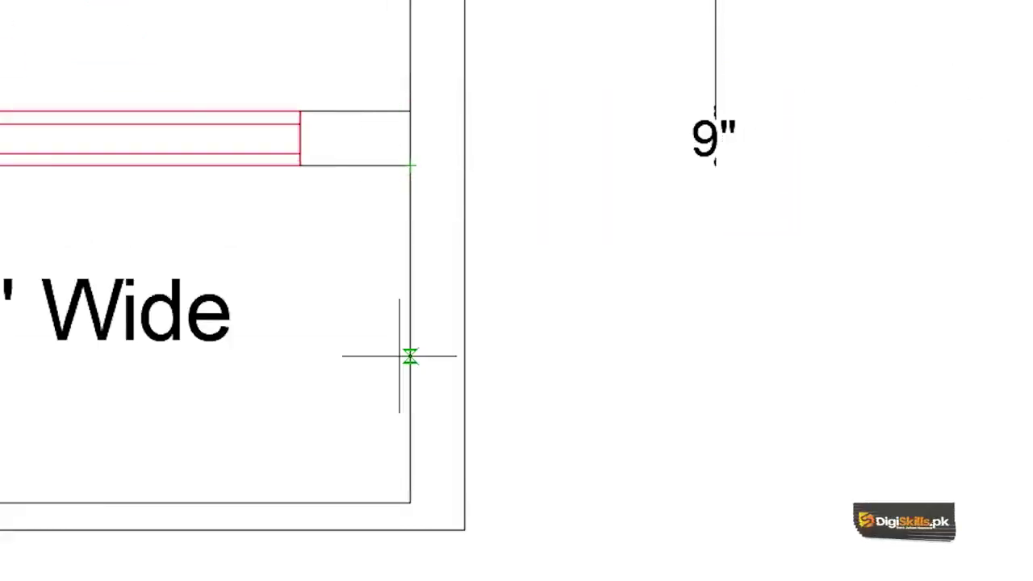
pyautogui.click(410, 502)
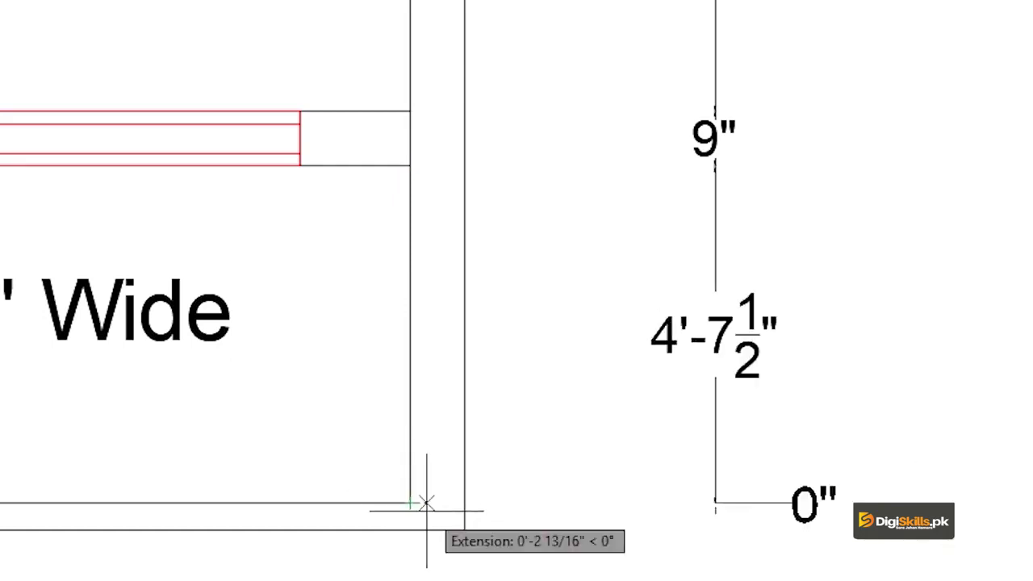
pyautogui.scroll(-4, 463, 528)
pyautogui.scroll(-4, 464, 528)
pyautogui.moveTo(460, 542)
pyautogui.mouseDown(button='middle')
pyautogui.moveTo(549, 449)
pyautogui.moveTo(691, 414)
pyautogui.mouseUp(button='middle')
pyautogui.scroll(5, 726, 396)
pyautogui.scroll(5, 739, 388)
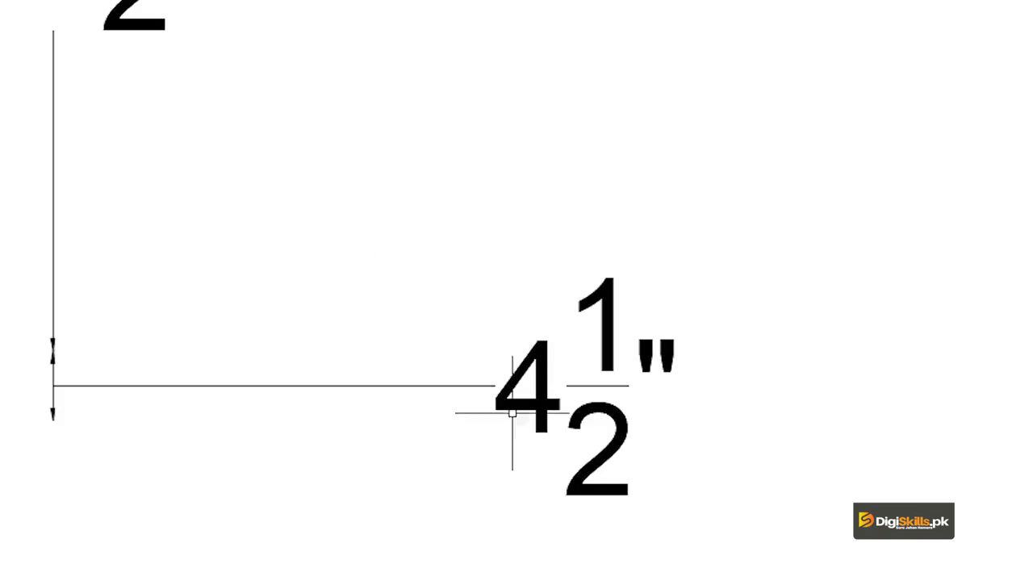
pyautogui.scroll(-3, 516, 508)
pyautogui.scroll(-2, 572, 503)
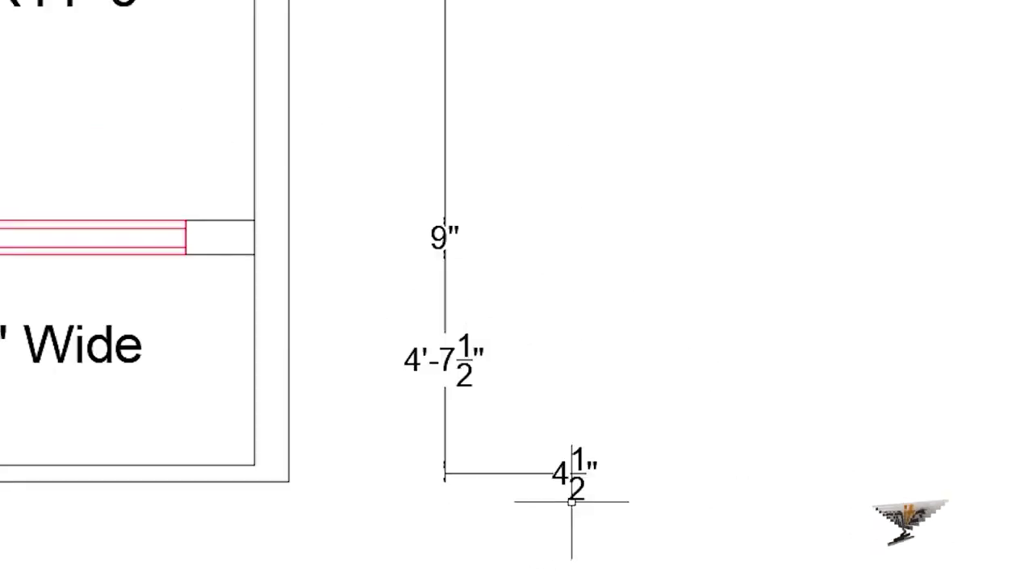
pyautogui.moveTo(572, 503); pyautogui.dragTo(664, 214, button='middle')
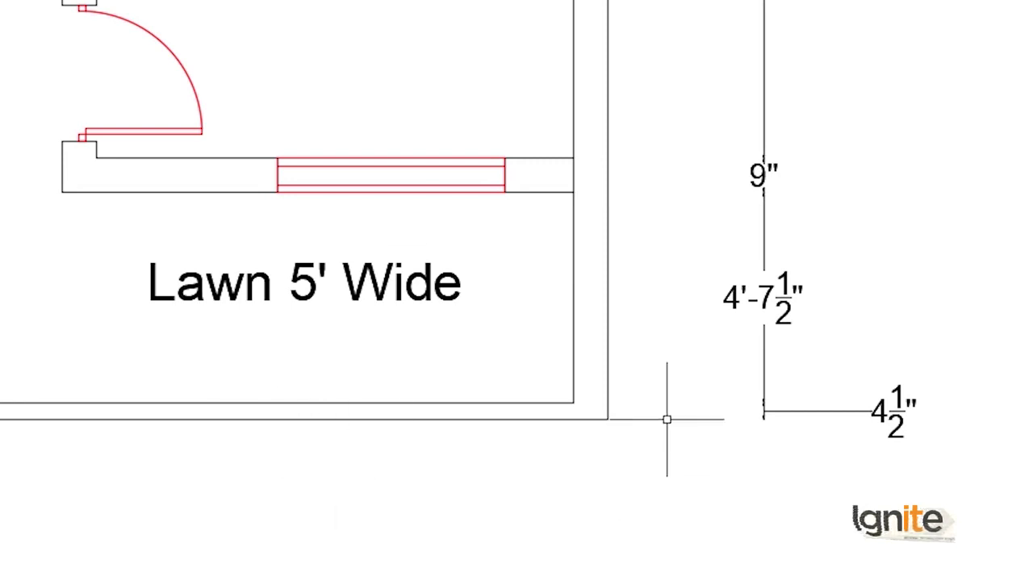
pyautogui.scroll(-2, 666, 420)
# Dimension the 9" wall thickness at the lawn's bottom-right corner.
pyautogui.scroll(-5, 516, 323)
pyautogui.scroll(6, 457, 430)
pyautogui.scroll(-1, 456, 430)
pyautogui.moveTo(449, 475); pyautogui.dragTo(408, 502, button='middle')
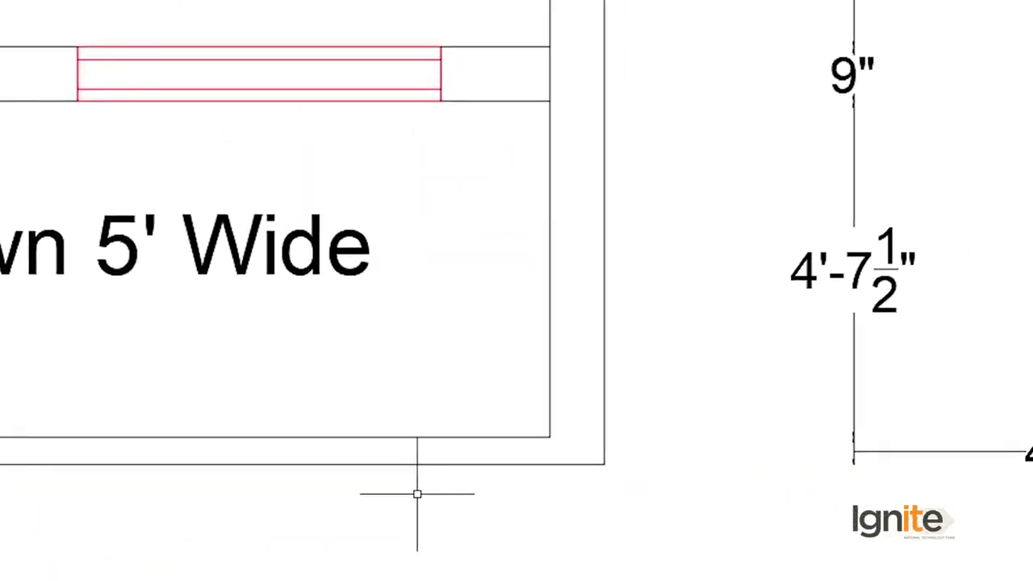
pyautogui.write('li')
pyautogui.press('Return')
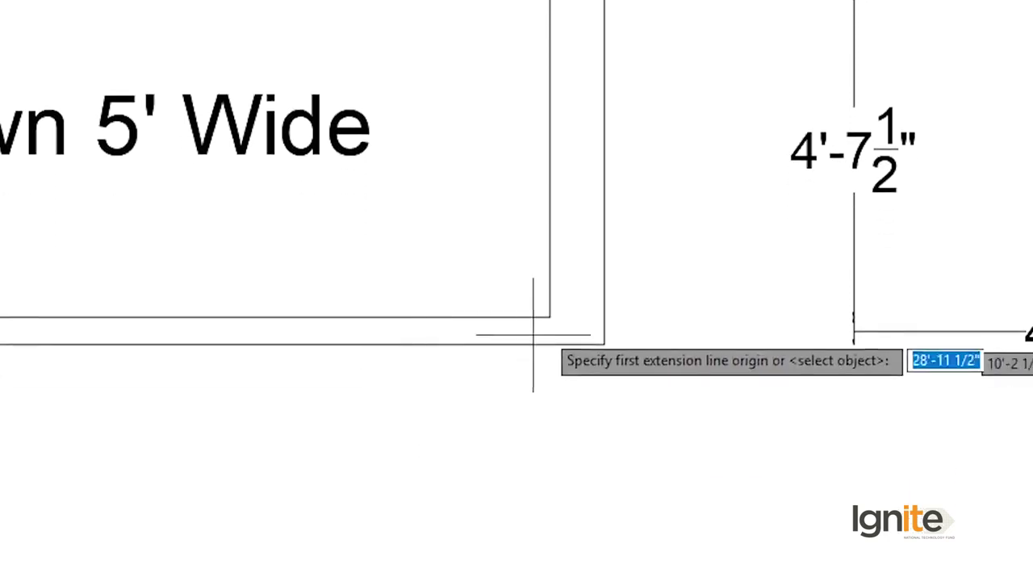
pyautogui.scroll(2, 653, 373)
pyautogui.click(632, 356)
pyautogui.click(546, 313)
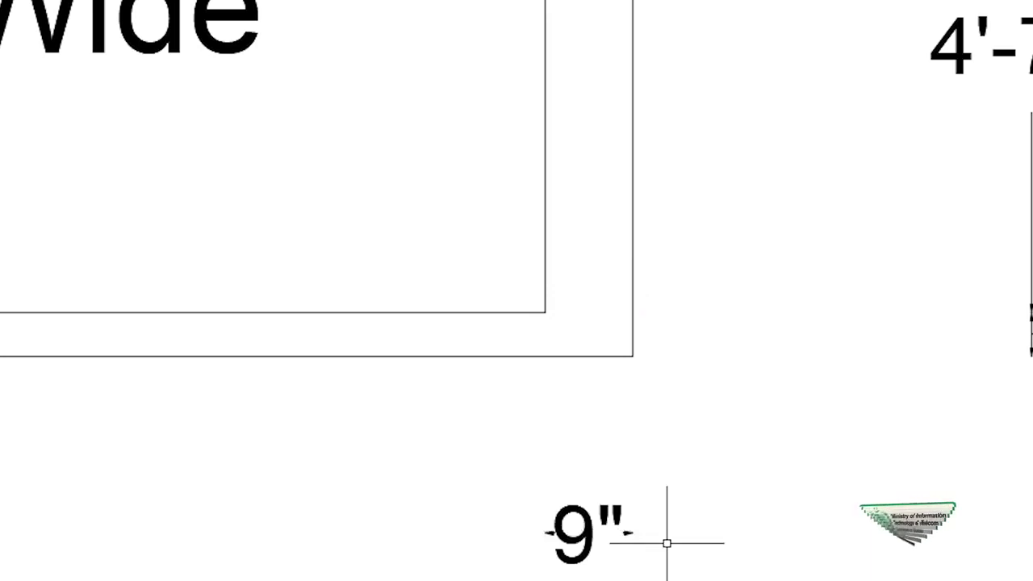
pyautogui.scroll(-3, 662, 541)
pyautogui.moveTo(558, 463); pyautogui.dragTo(525, 413, button='middle')
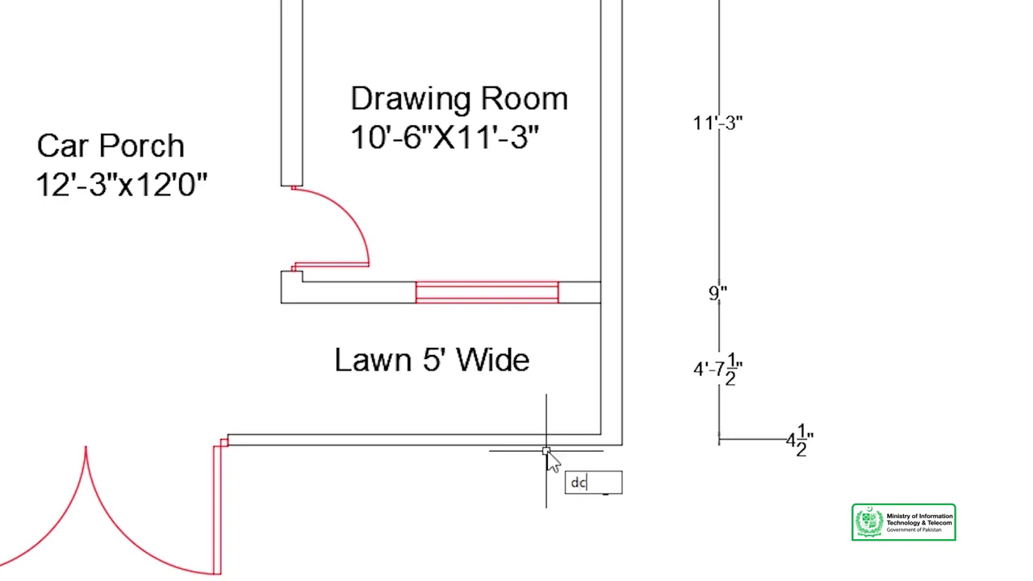
# Continue the chain along the bottom wall to the car porch corners.
pyautogui.write('O')
pyautogui.press('Return')
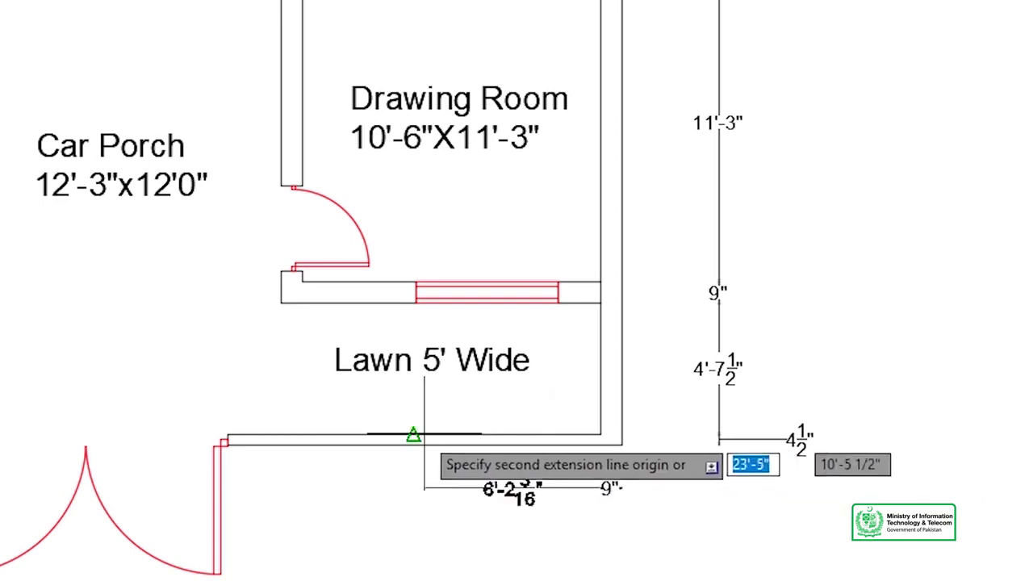
pyautogui.scroll(2, 219, 489)
pyautogui.scroll(3, 219, 489)
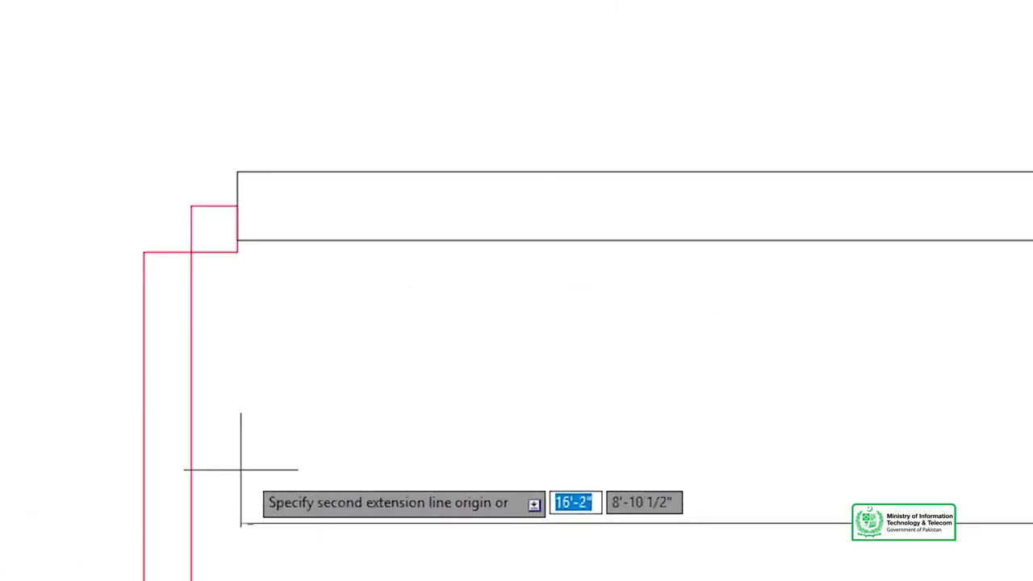
pyautogui.click(236, 239)
pyautogui.scroll(-3, 236, 240)
pyautogui.scroll(3, 235, 231)
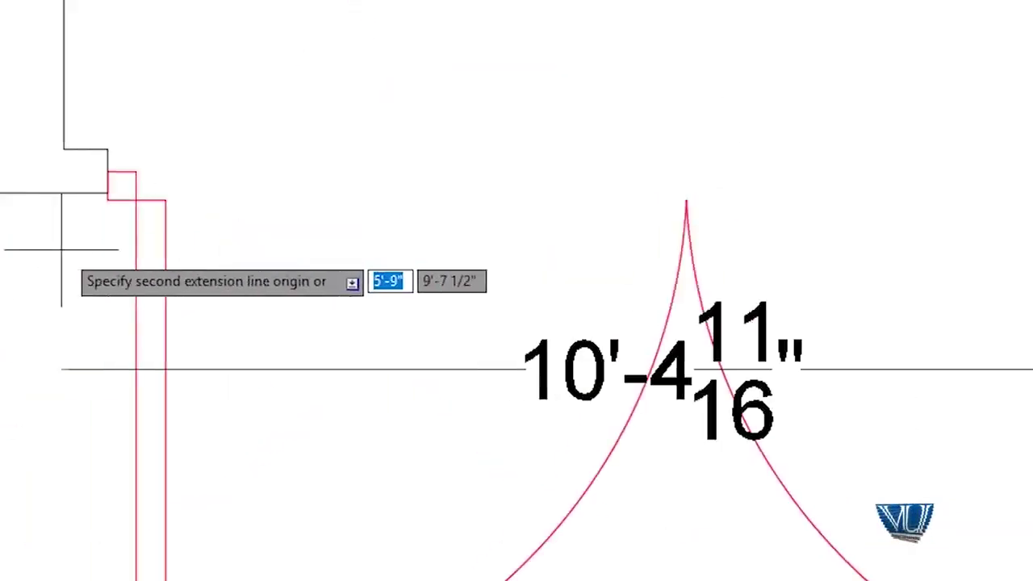
pyautogui.scroll(1, 295, 216)
pyautogui.click(307, 199)
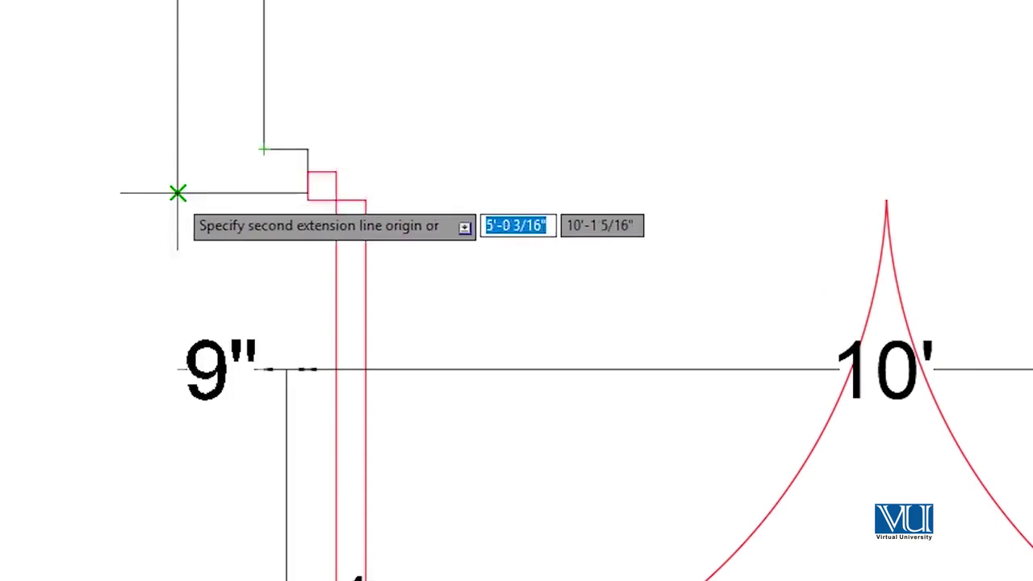
pyautogui.scroll(-5, 177, 193)
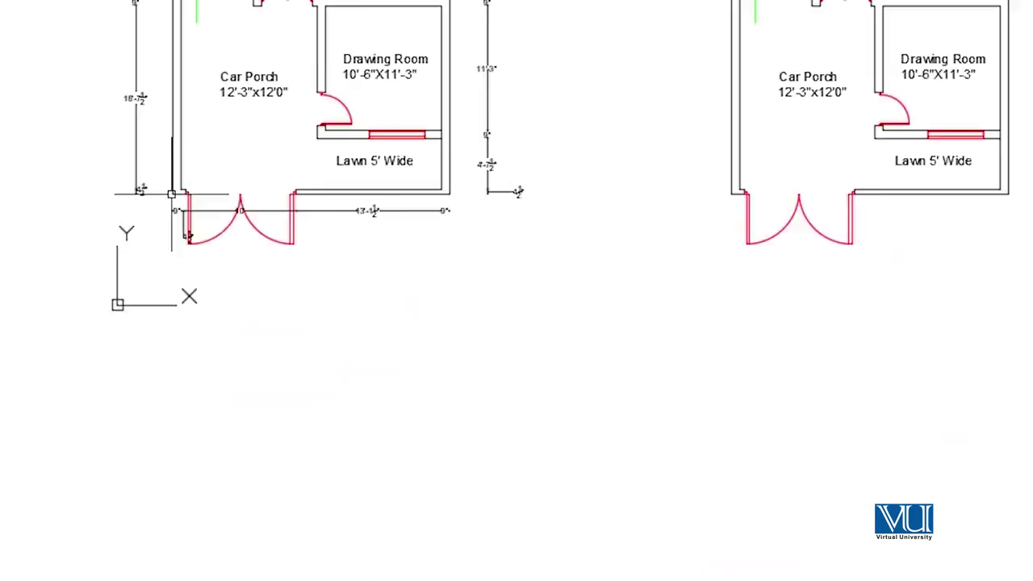
pyautogui.moveTo(326, 254); pyautogui.dragTo(536, 475, button='middle')
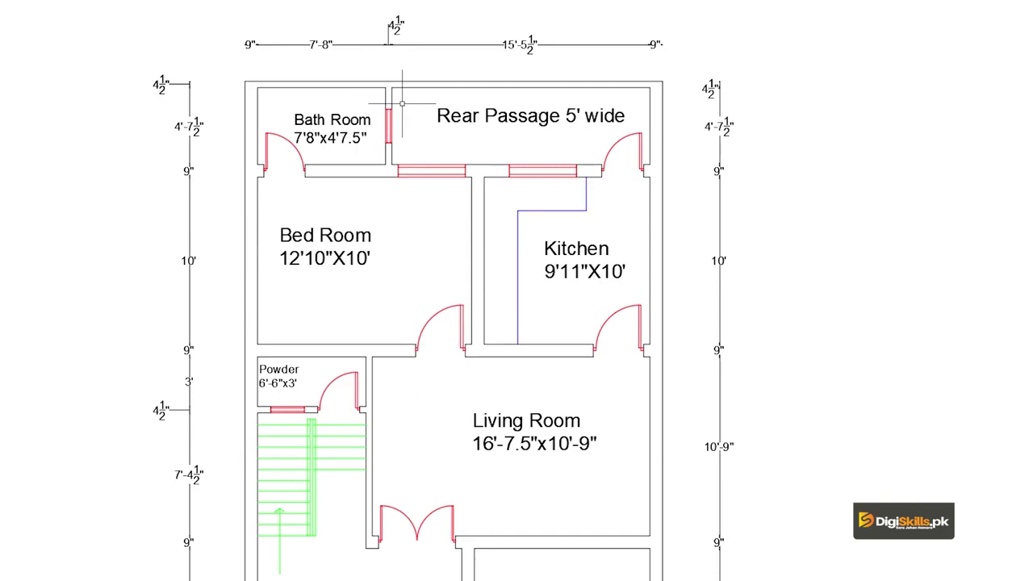
pyautogui.scroll(-5, 549, 81)
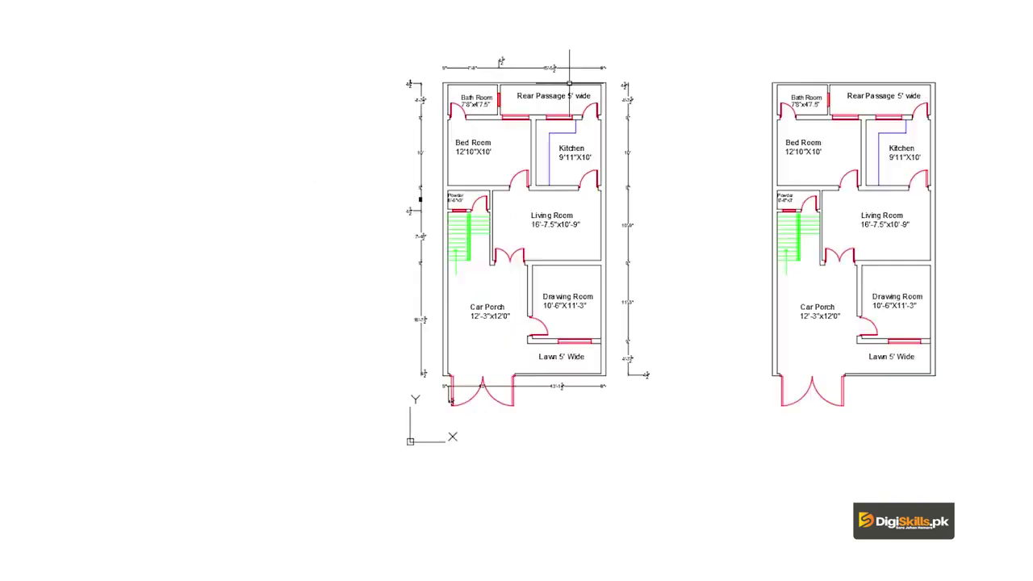
pyautogui.scroll(-1, 502, 65)
pyautogui.scroll(-1, 424, 162)
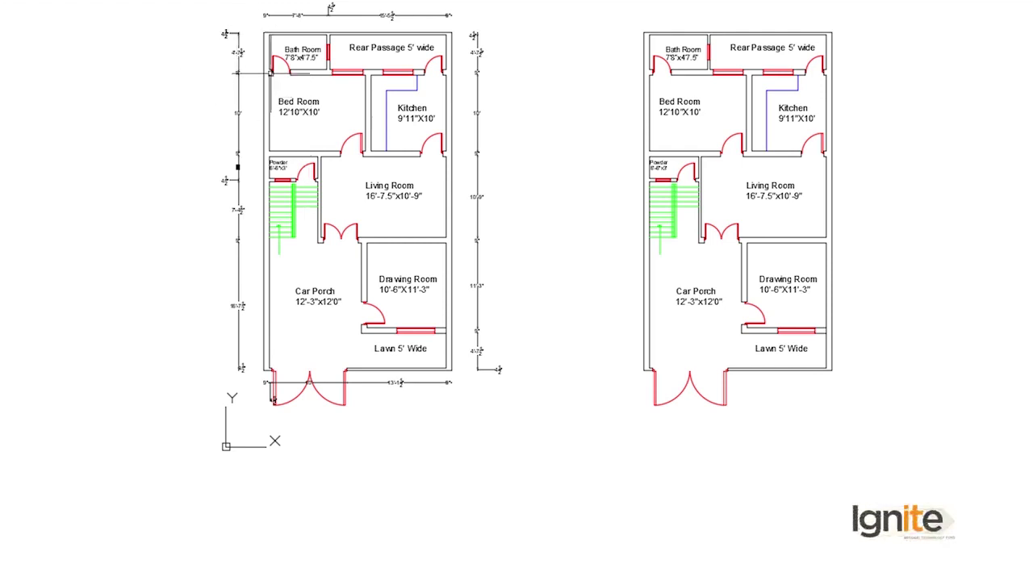
pyautogui.scroll(2, 271, 73)
pyautogui.scroll(-2, 273, 72)
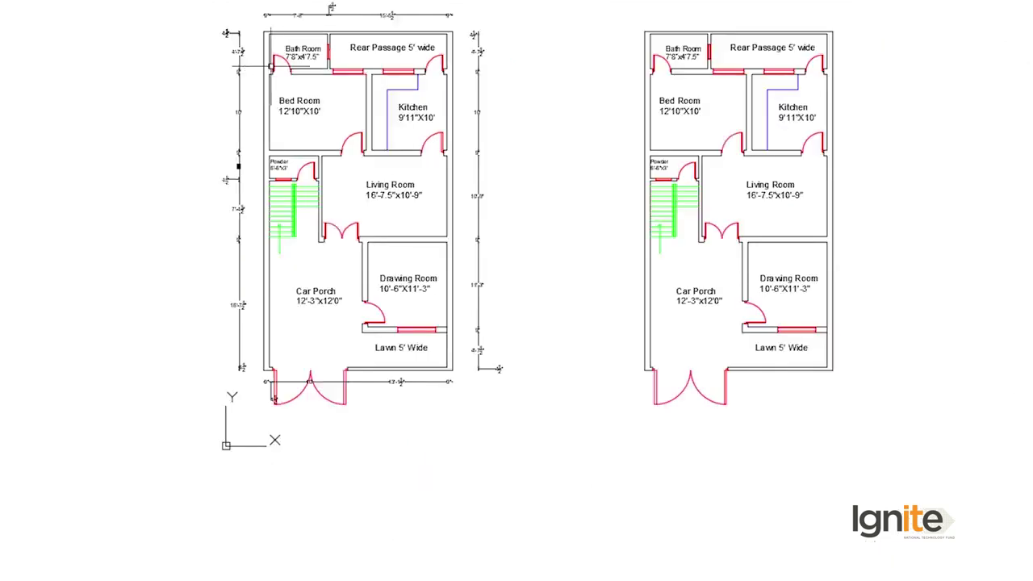
pyautogui.scroll(-2, 271, 70)
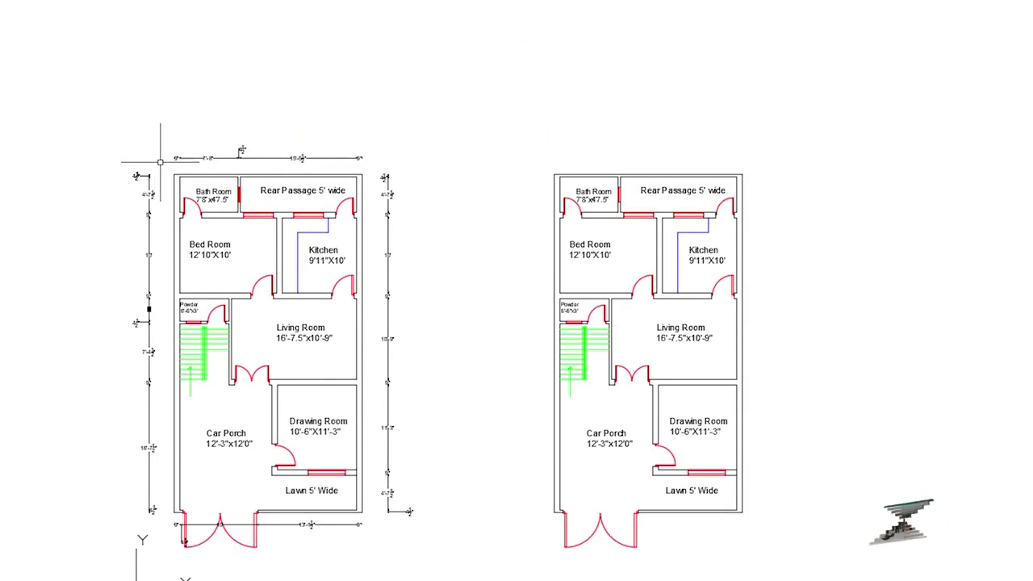
# Add a 25' overall linear dimension above the top wall, corner to corner.
pyautogui.write('d')
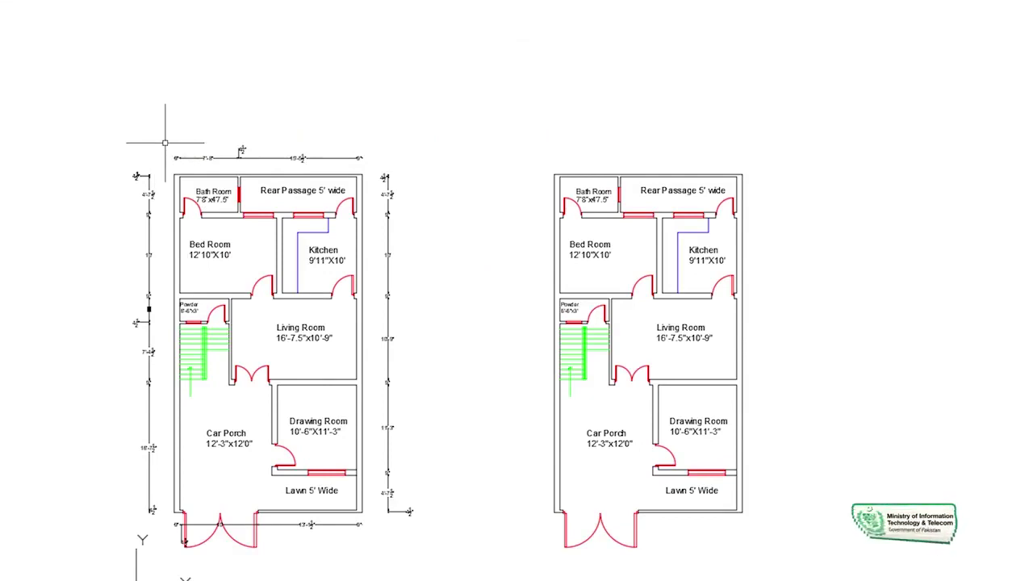
pyautogui.scroll(1, 224, 131)
pyautogui.write('li')
pyautogui.press('Return')
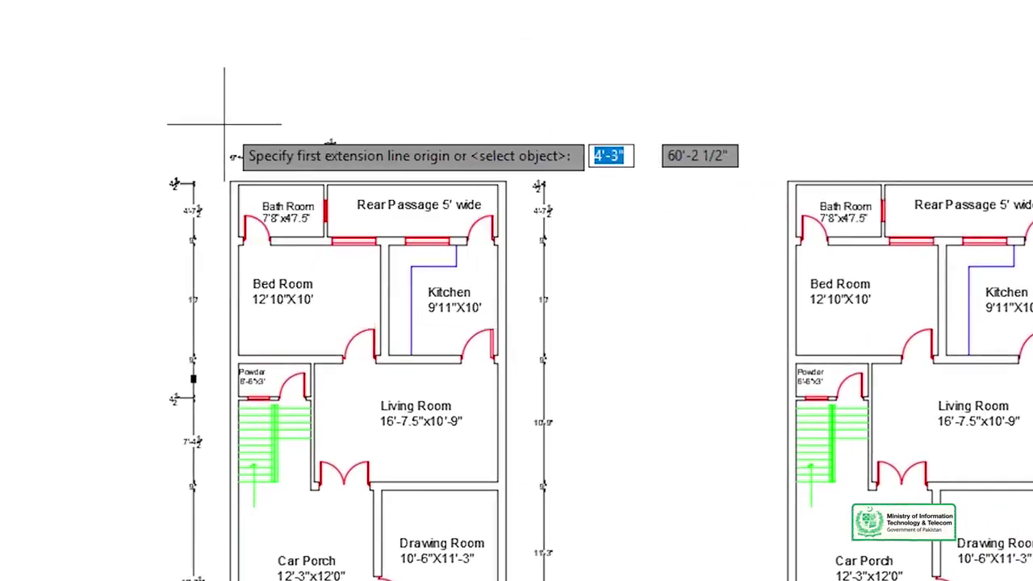
pyautogui.scroll(2, 239, 196)
pyautogui.scroll(2, 240, 196)
pyautogui.click(219, 158)
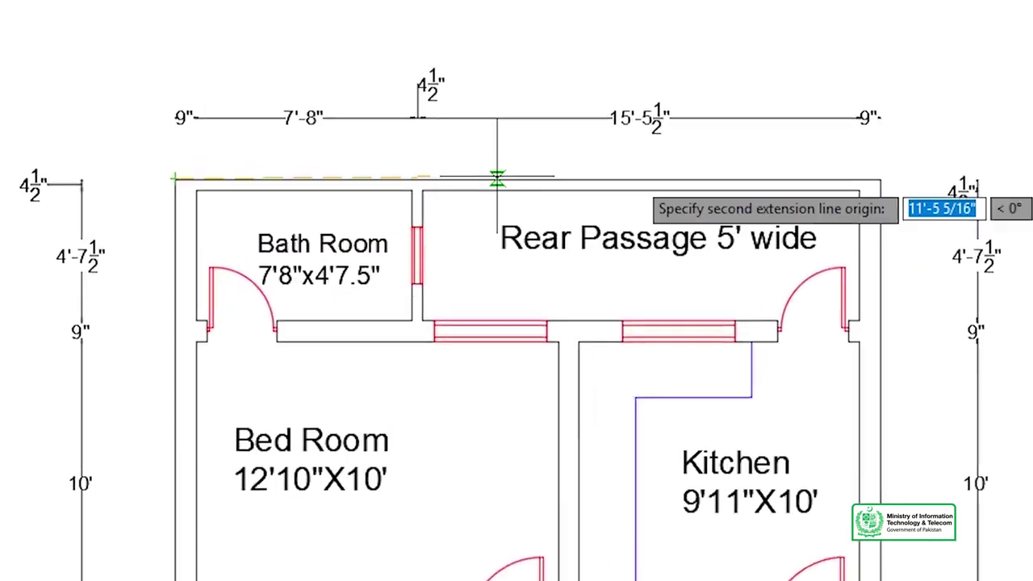
pyautogui.click(798, 220)
pyautogui.click(795, 69)
# Start a second linear dimension (DLI) from the top-left to the bottom-left plan corner.
pyautogui.scroll(-2, 375, 231)
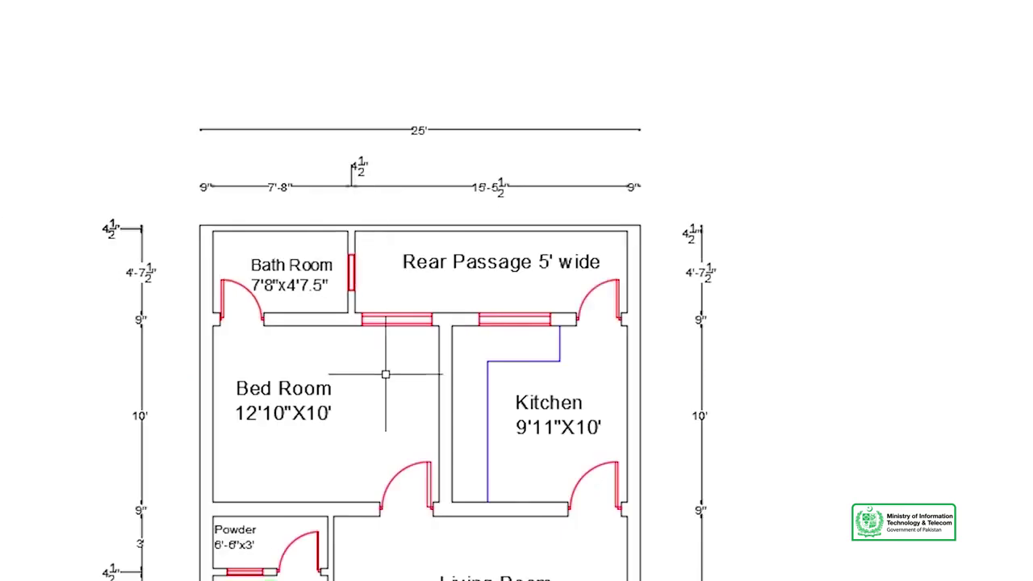
pyautogui.moveTo(382, 371); pyautogui.dragTo(272, 219, button='middle')
pyautogui.write('dli')
pyautogui.press('Return')
pyautogui.click(89, 64)
pyautogui.scroll(-1, 89, 65)
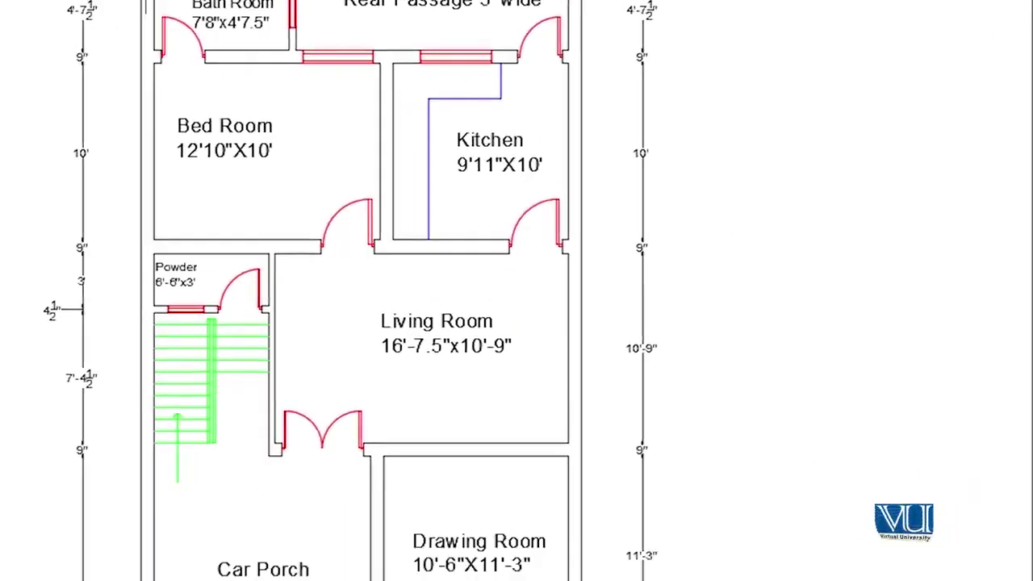
pyautogui.moveTo(121, 242); pyautogui.dragTo(226, 476, button='middle')
pyautogui.click(277, 482)
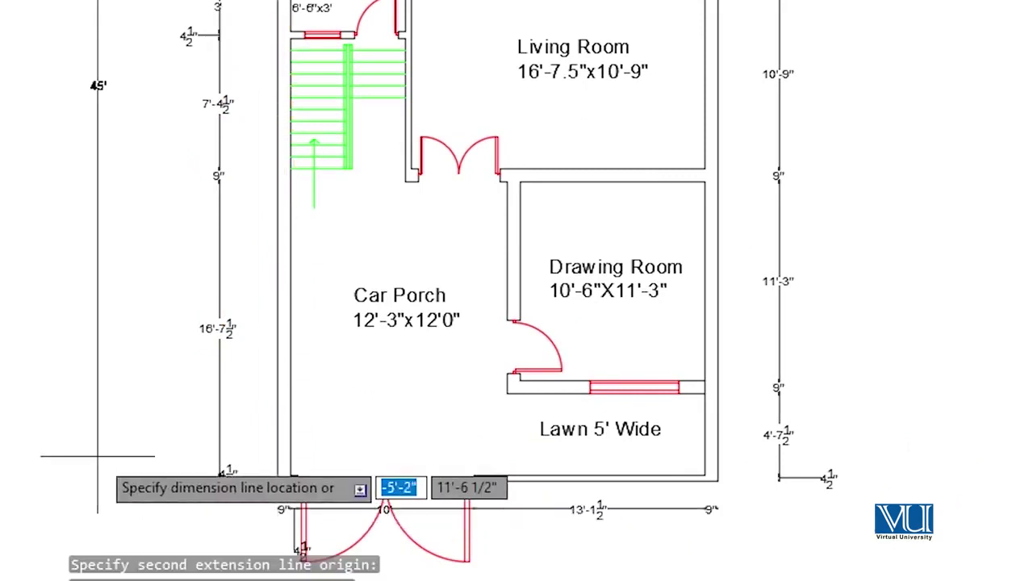
pyautogui.scroll(-2, 316, 177)
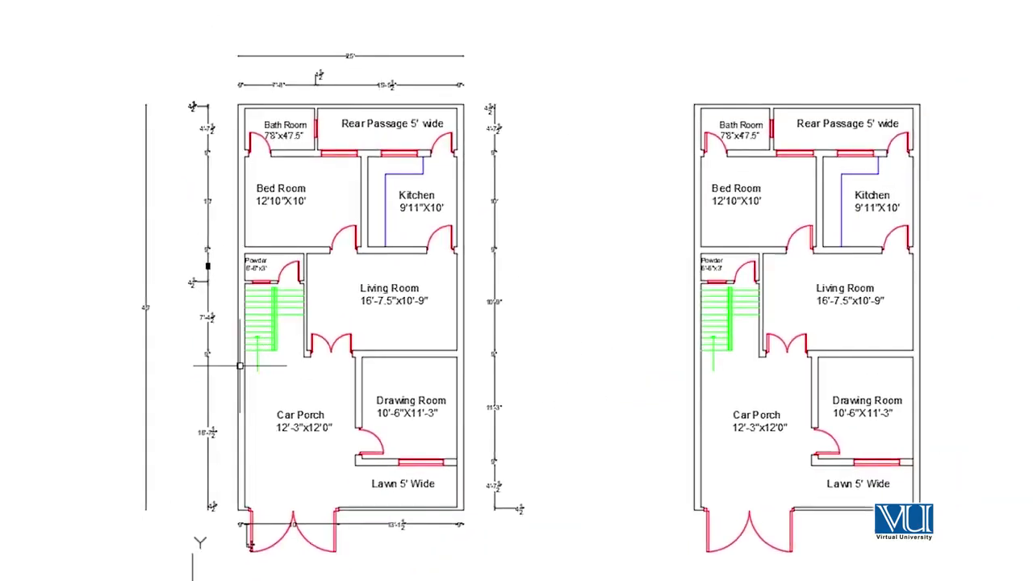
pyautogui.scroll(2, 109, 310)
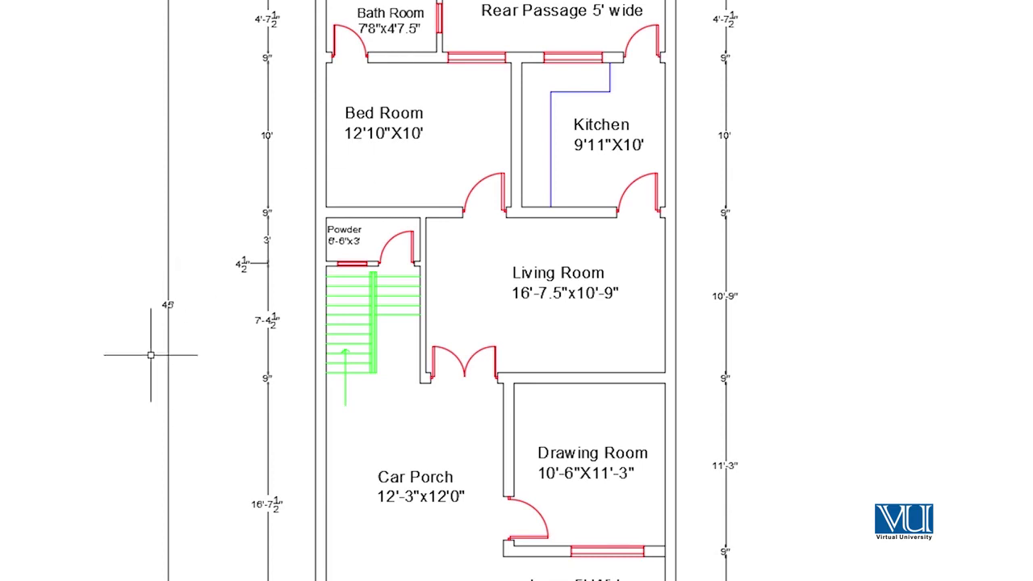
# Pan and zoom to review the plan with its overall 25' and 45' dimensions.
pyautogui.moveTo(179, 217); pyautogui.dragTo(179, 327, button='middle')
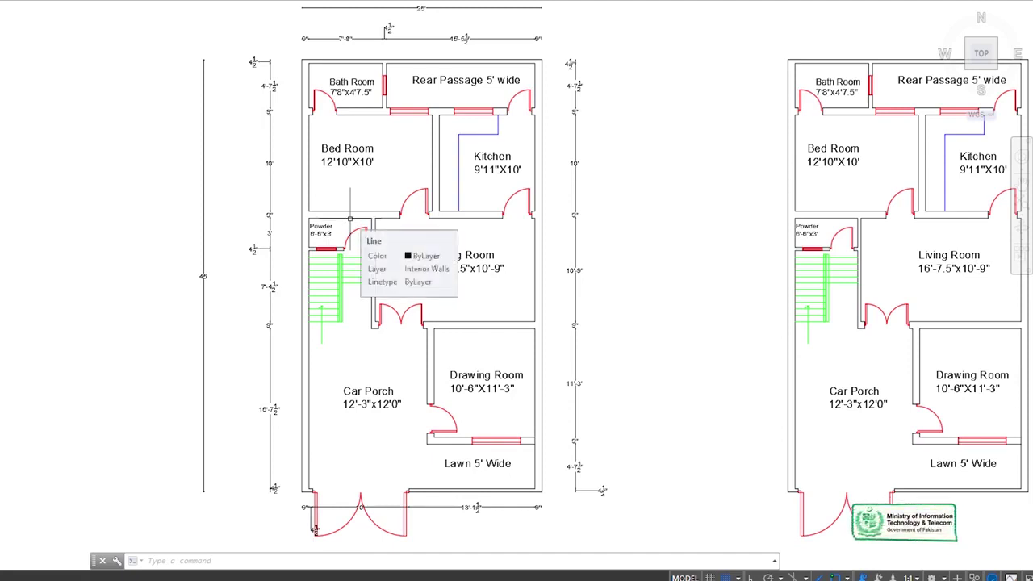
pyautogui.scroll(1, 350, 218)
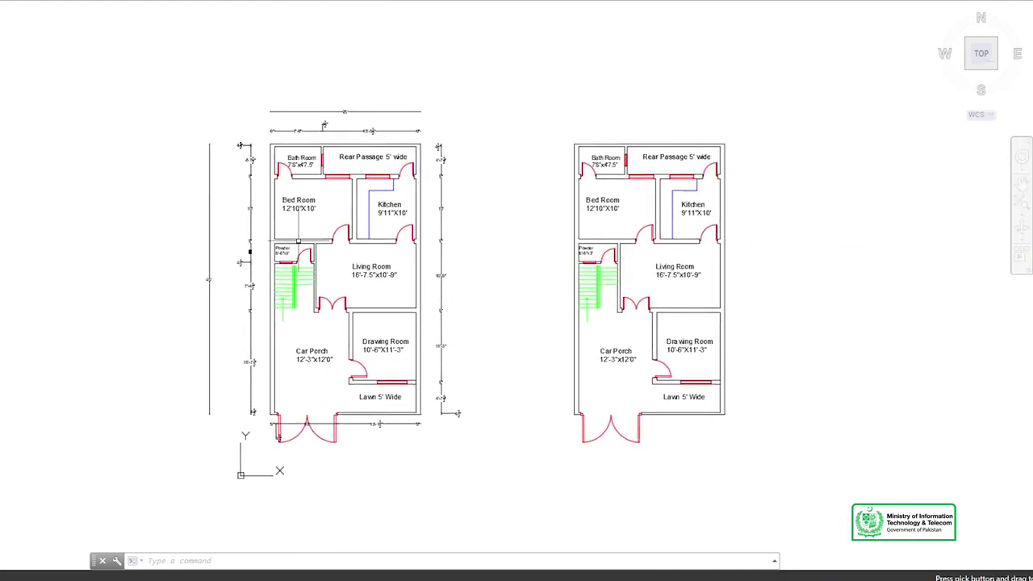
pyautogui.scroll(2, 295, 227)
pyautogui.moveTo(294, 225); pyautogui.dragTo(276, 157, button='middle')
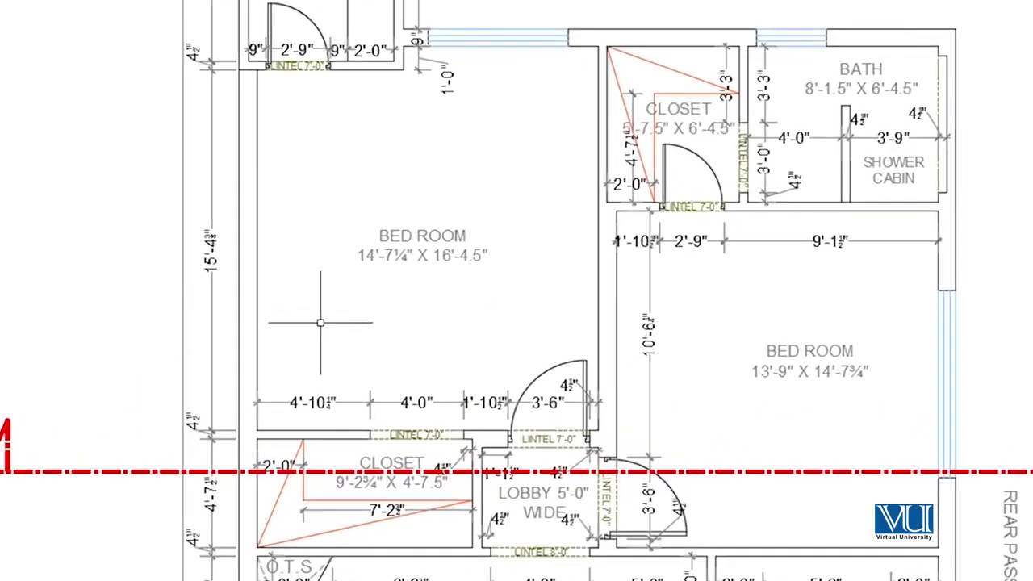
pyautogui.scroll(-3, 320, 323)
pyautogui.scroll(5, 585, 284)
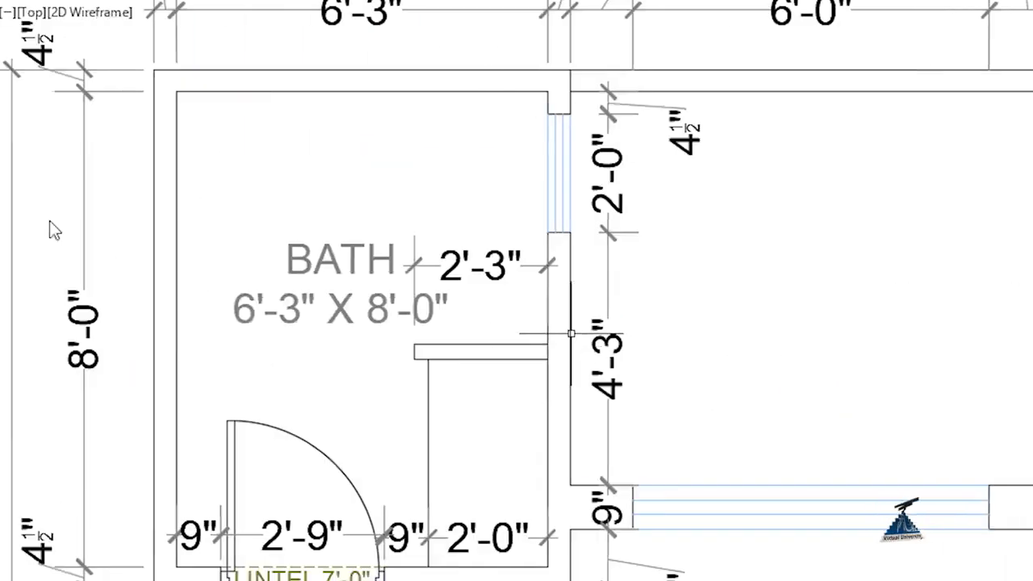
pyautogui.moveTo(385, 503); pyautogui.dragTo(640, 492, button='middle')
pyautogui.scroll(2, 639, 492)
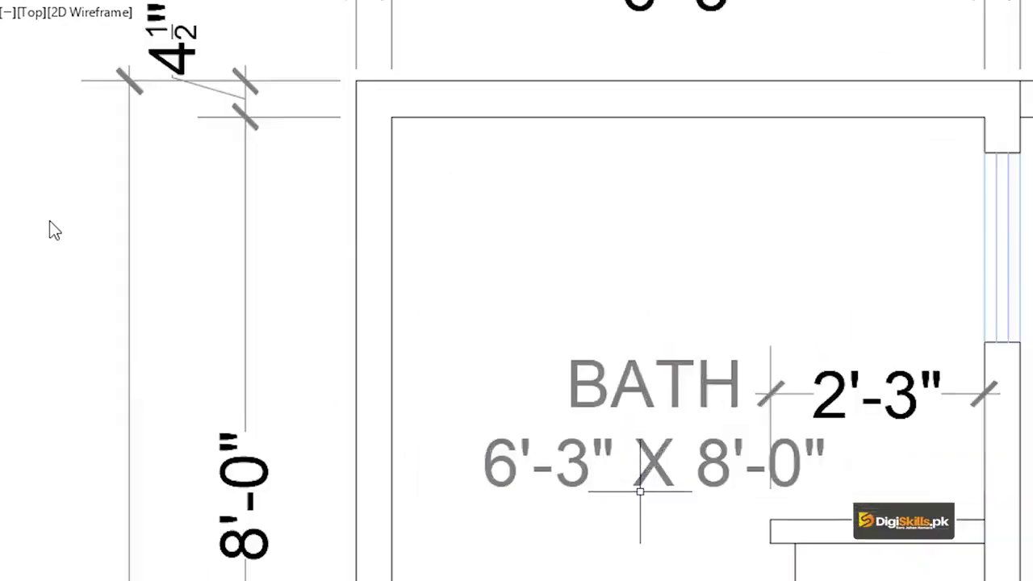
pyautogui.scroll(1, 640, 491)
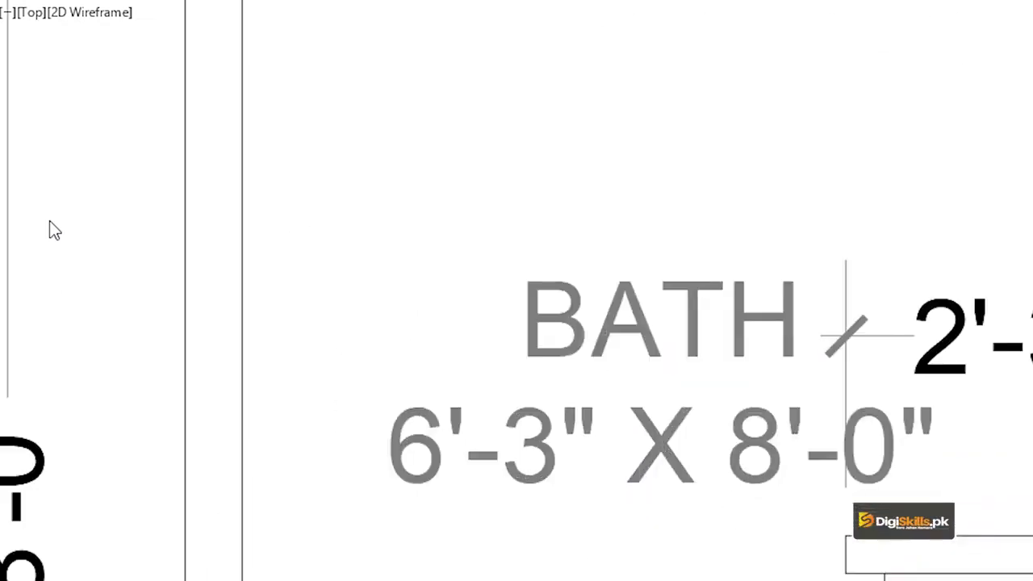
pyautogui.scroll(-1, 640, 491)
pyautogui.moveTo(657, 495)
pyautogui.mouseDown(button='middle')
pyautogui.moveTo(524, 405)
pyautogui.moveTo(376, 236)
pyautogui.mouseUp(button='middle')
pyautogui.scroll(-1, 376, 235)
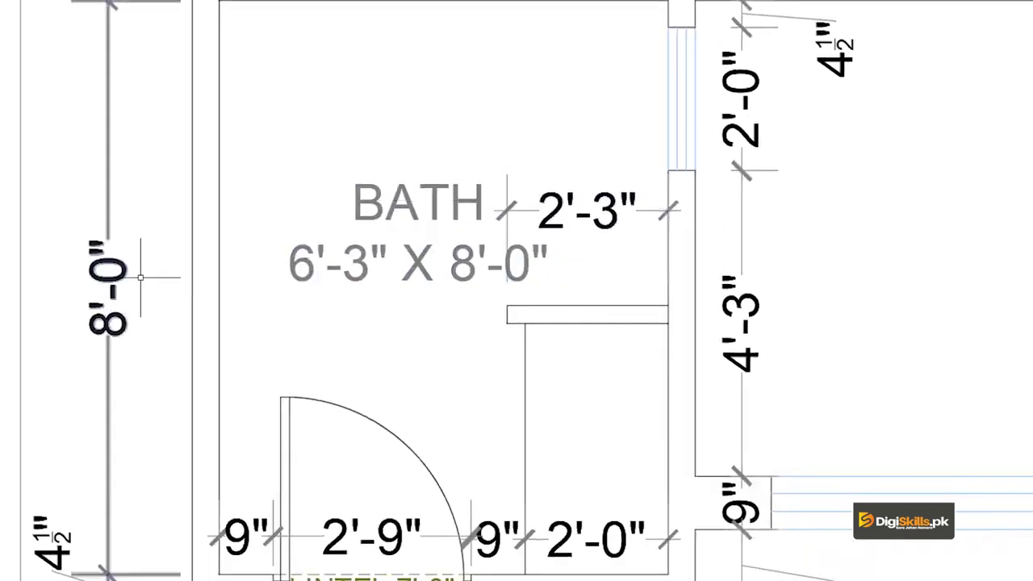
pyautogui.moveTo(632, 312); pyautogui.dragTo(594, 269, button='middle')
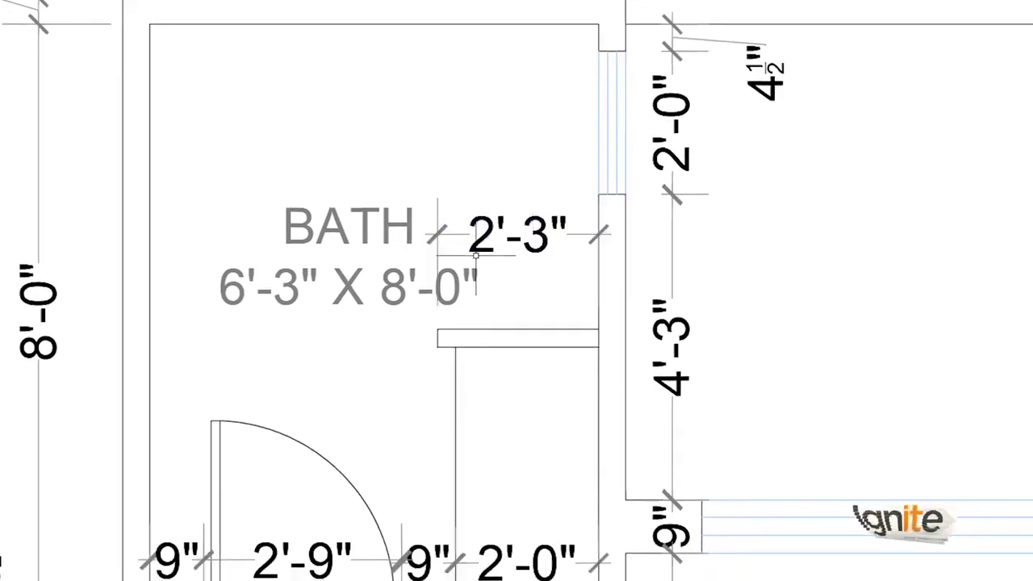
pyautogui.scroll(2, 475, 250)
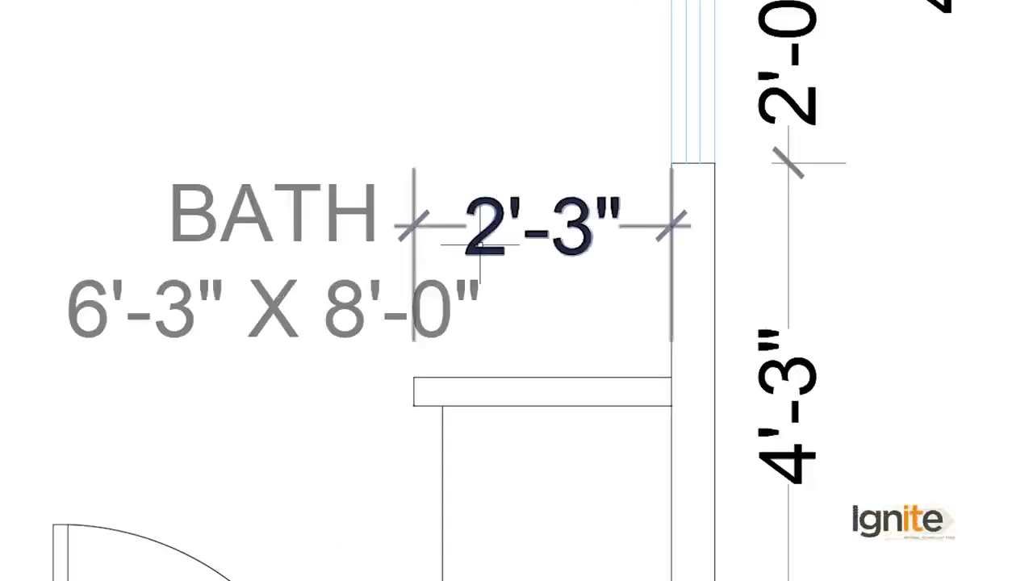
pyautogui.scroll(-2, 573, 272)
pyautogui.moveTo(633, 251)
pyautogui.mouseDown(button='middle')
pyautogui.moveTo(653, 195)
pyautogui.moveTo(590, 325)
pyautogui.mouseUp(button='middle')
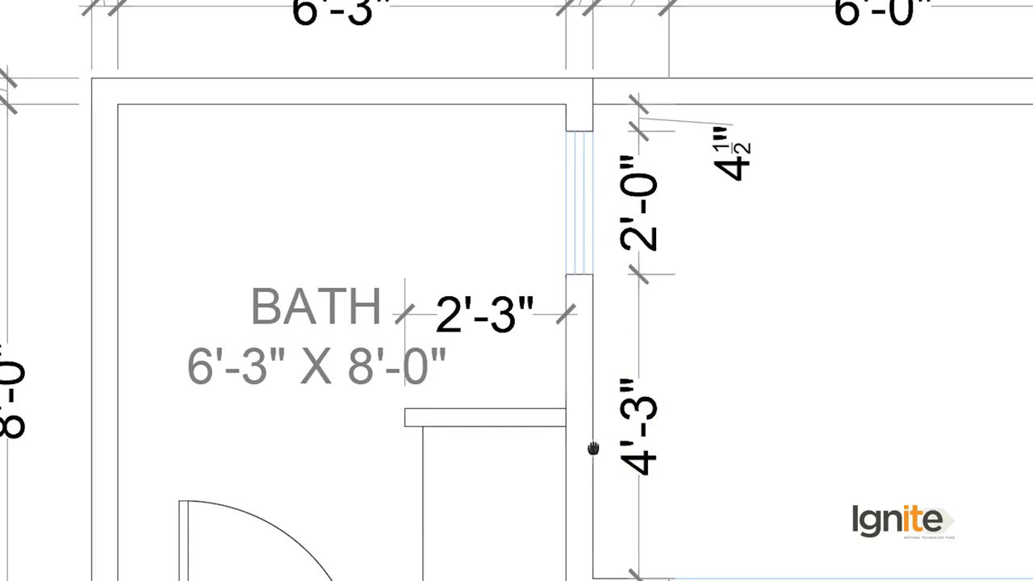
pyautogui.moveTo(624, 513); pyautogui.dragTo(607, 476, button='middle')
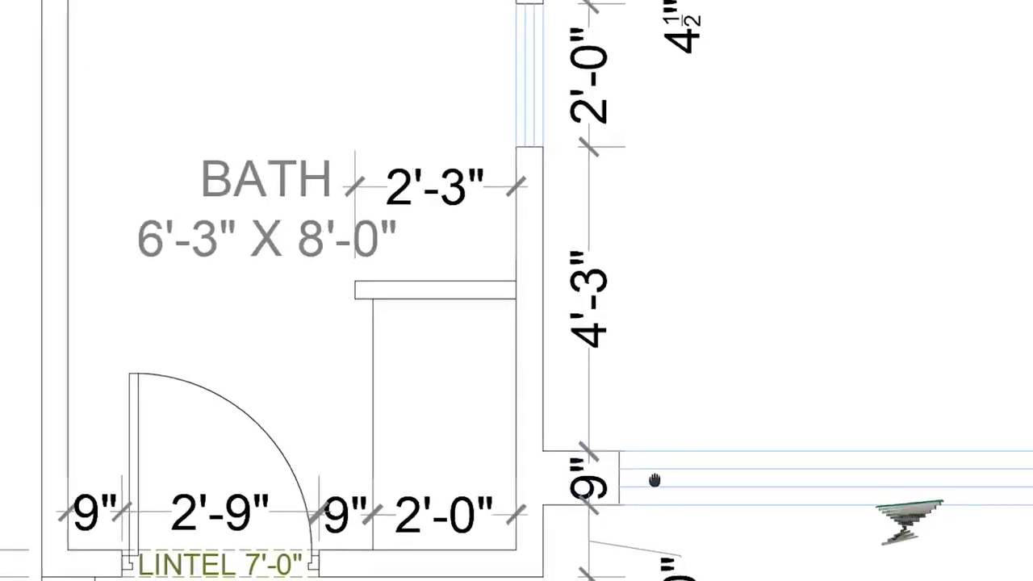
pyautogui.scroll(-1, 732, 479)
pyautogui.scroll(-1, 721, 401)
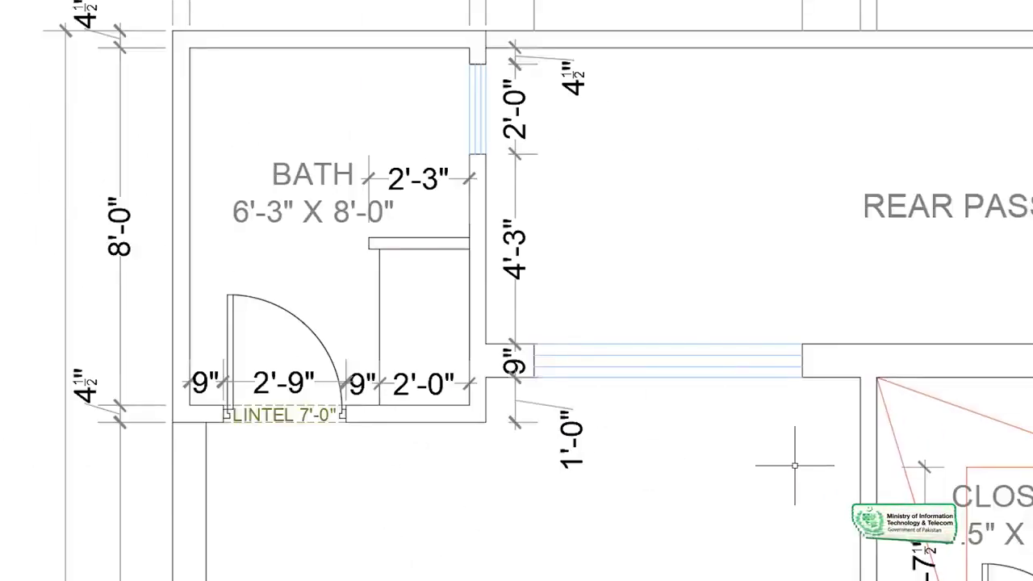
pyautogui.scroll(-2, 698, 345)
pyautogui.scroll(-1, 701, 280)
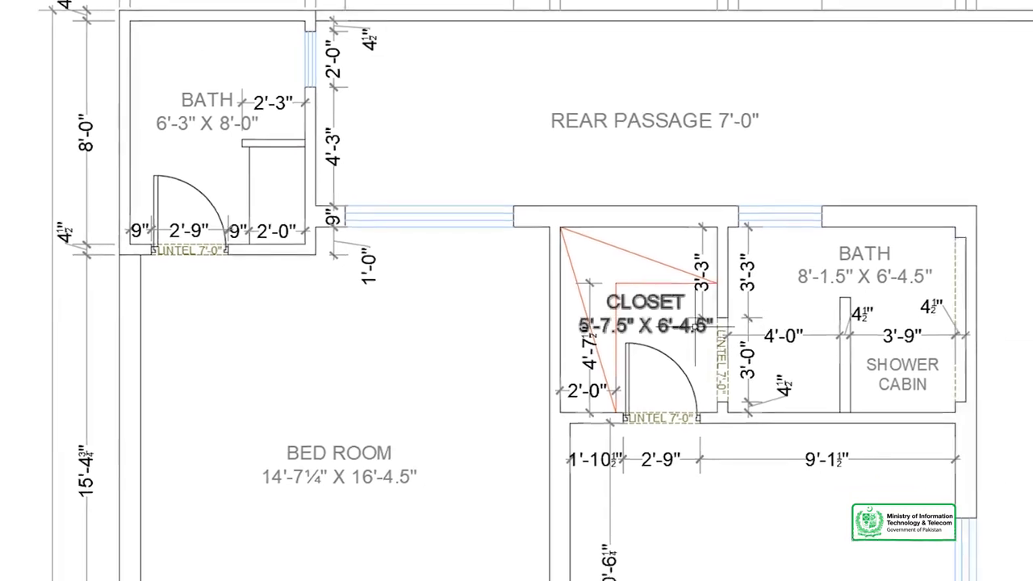
pyautogui.scroll(2, 700, 281)
pyautogui.scroll(2, 700, 281)
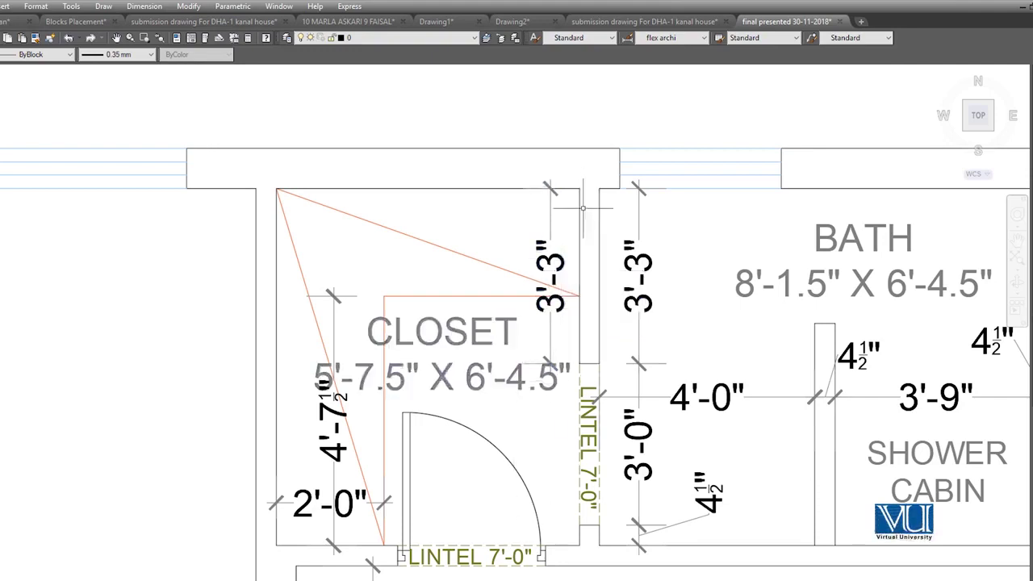
pyautogui.scroll(-5, 541, 309)
pyautogui.moveTo(541, 363); pyautogui.dragTo(544, 258, button='middle')
pyautogui.scroll(-3, 464, 427)
pyautogui.scroll(-2, 464, 427)
pyautogui.moveTo(451, 387); pyautogui.dragTo(430, 325, button='middle')
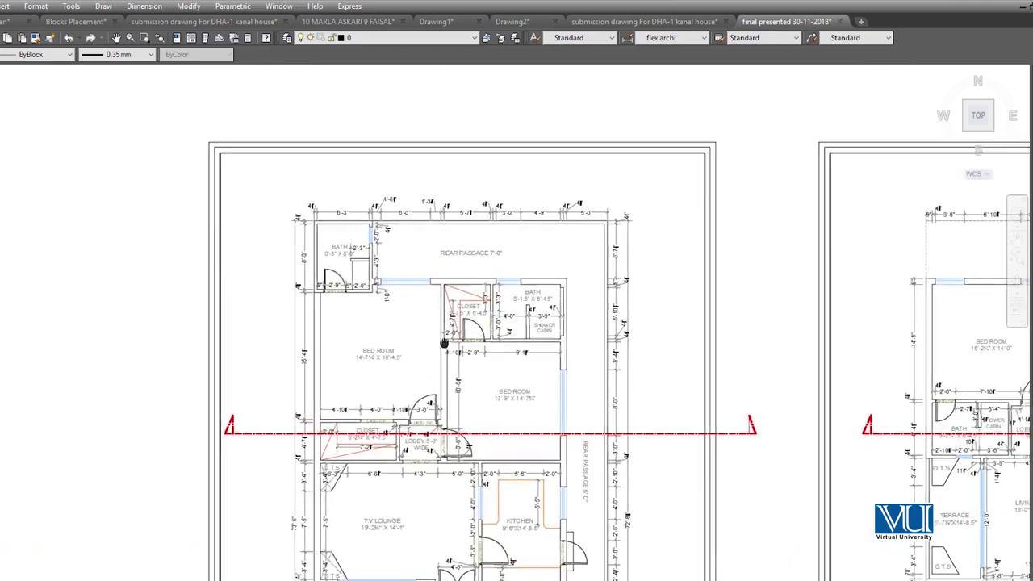
pyautogui.scroll(2, 433, 293)
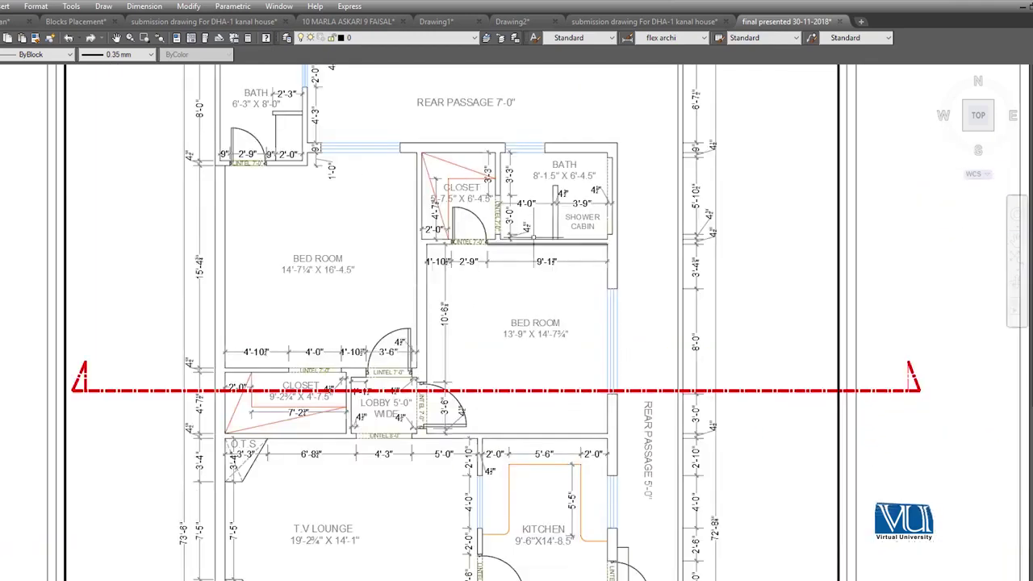